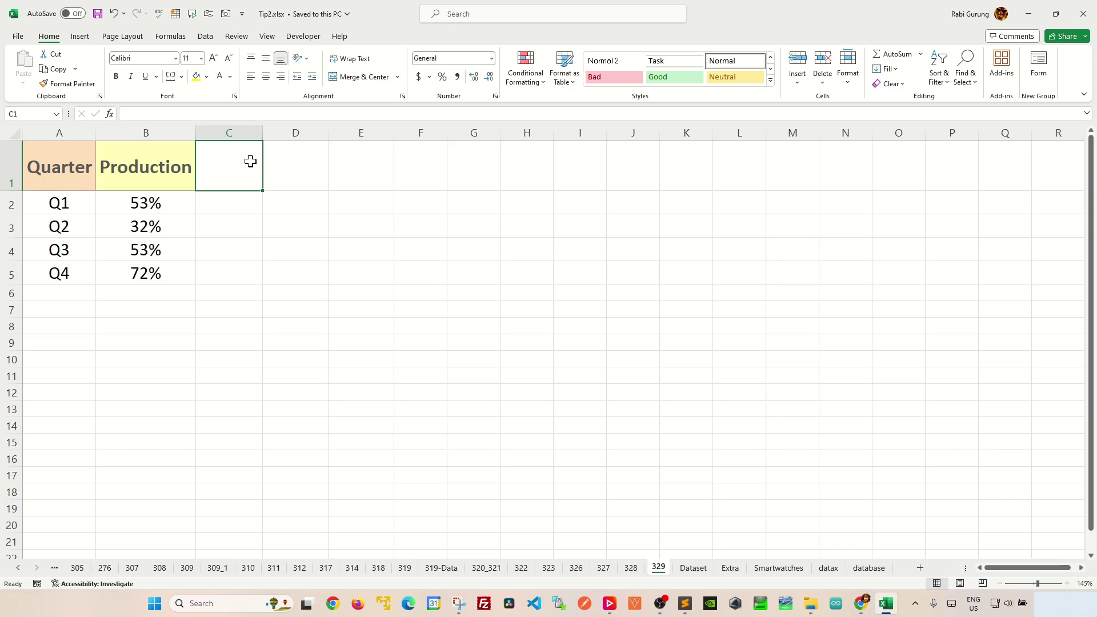
Step: Add a Transparent column header in C1 and enter the formula =1-B2 in C2
type("Transparent")
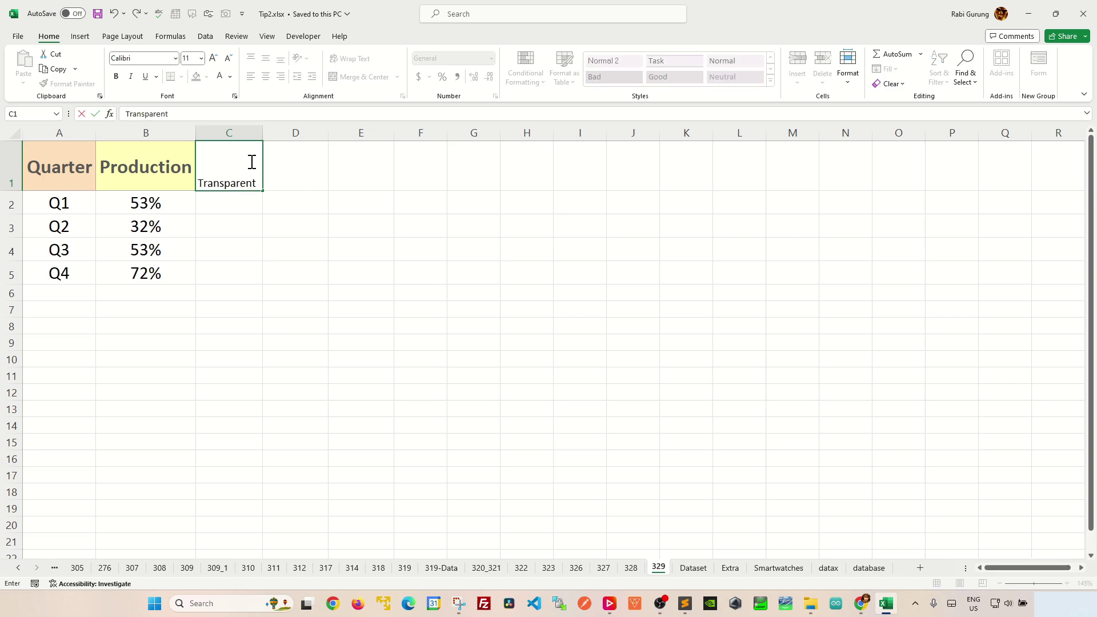
key("Return")
type("=1-")
key("Left")
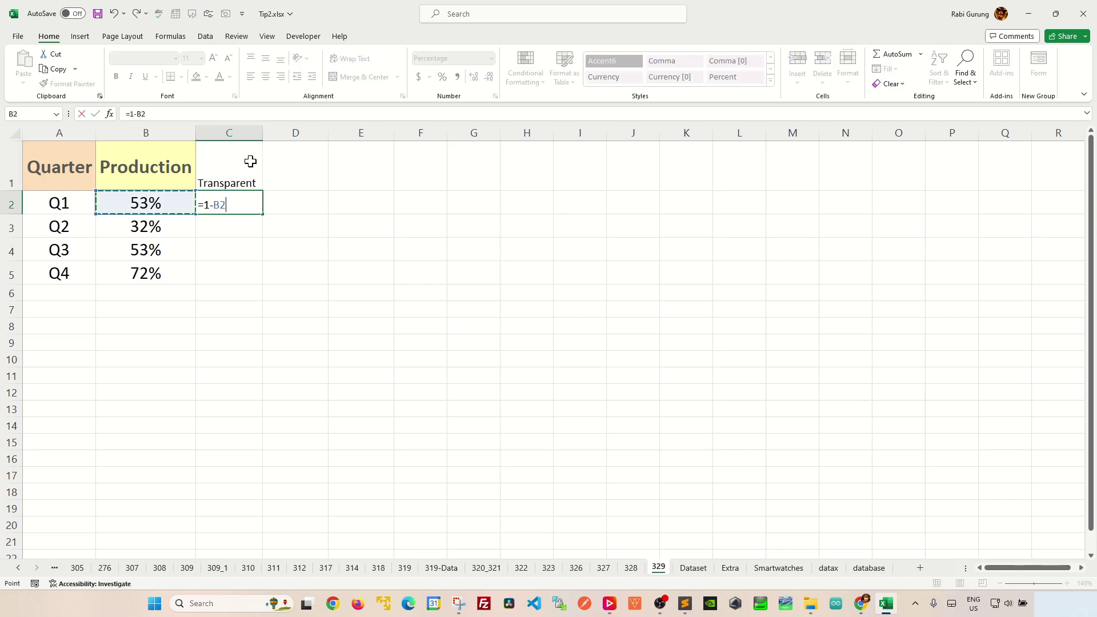
key("Return")
Step: Add an Up End header in D1 with a value of 15% in D2
key("Up")
key("Up")
key("Right")
type("Up End")
key("Return")
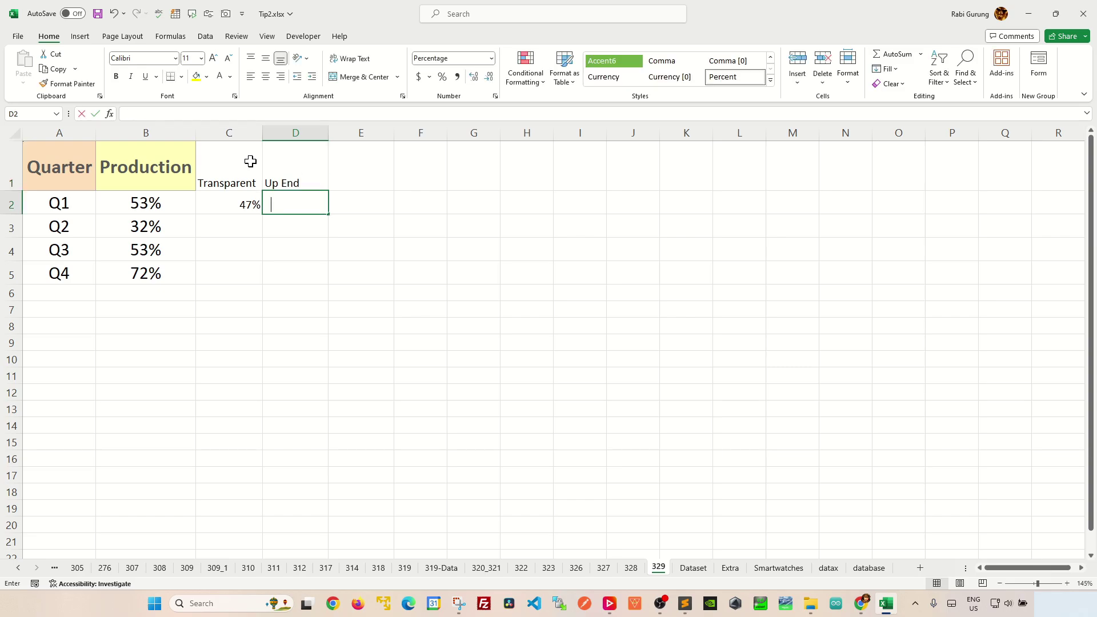
type("15%")
key("Return")
Step: Add a Down End header in E1 with a value of 25% in E2
key("Up")
key("Up")
key("Right")
type("Down End")
key("Return")
type("25%")
key("Return")
Step: Add a Band 1 header in F1 with a value of 5% in F2
key("Up")
key("Up")
key("Right")
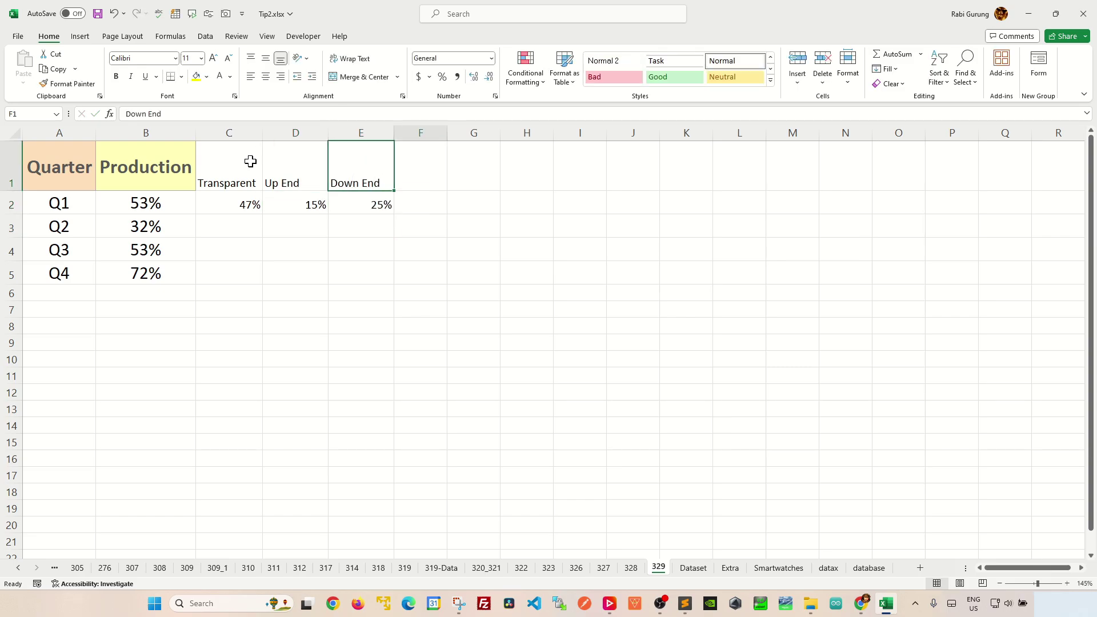
type("Band 1")
key("Return")
type("5%")
key("Return")
Step: Add a Band 2 header in G1 with a value of 5% in G2
key("Up")
key("Up")
key("Right")
type("Band")
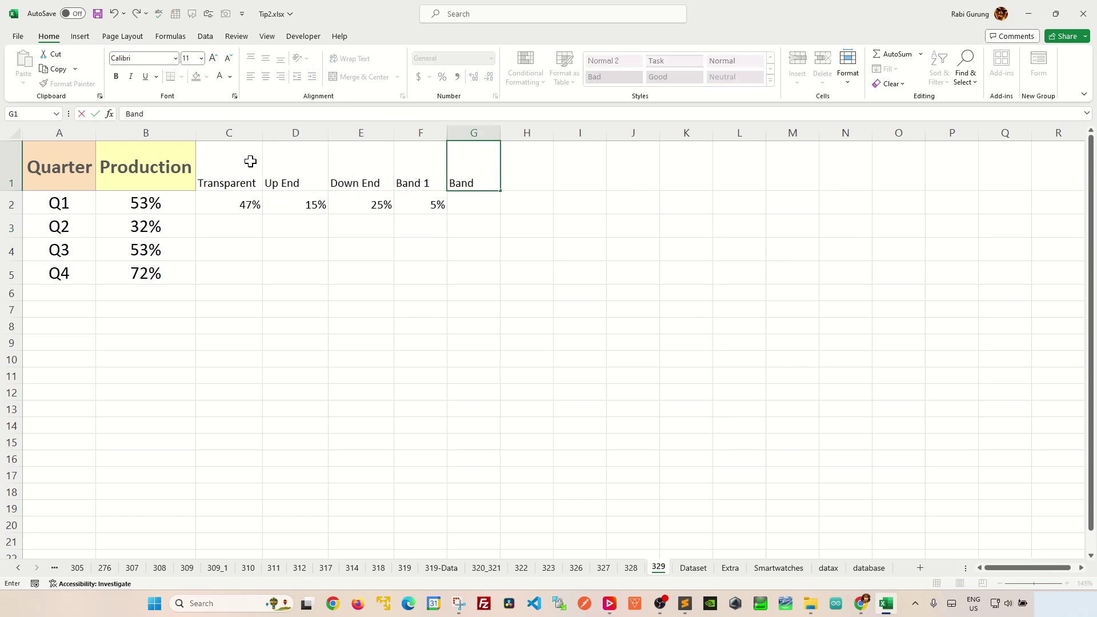
type(" 2")
key("Return")
type("5%")
key("Return")
Step: Fill the helper values in C2:G2 down through row 5
left_click_drag(242, 204, 488, 206)
double_click(501, 214)
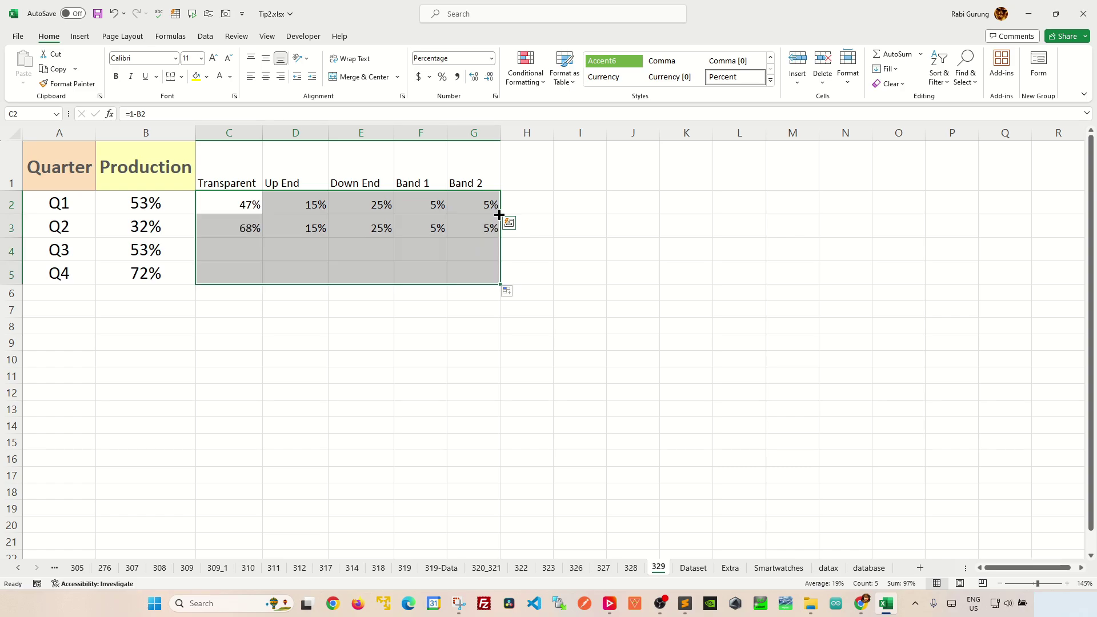
left_click(280, 345)
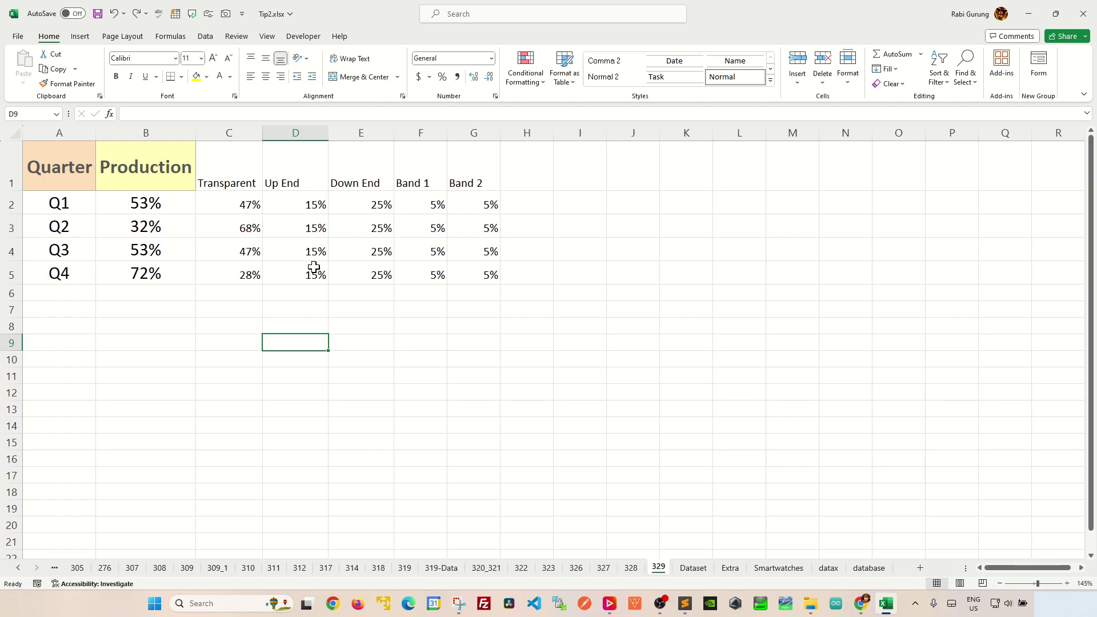
Step: Insert a 3-D Stacked Column chart based on the entire data table A1:G5
left_click(243, 225)
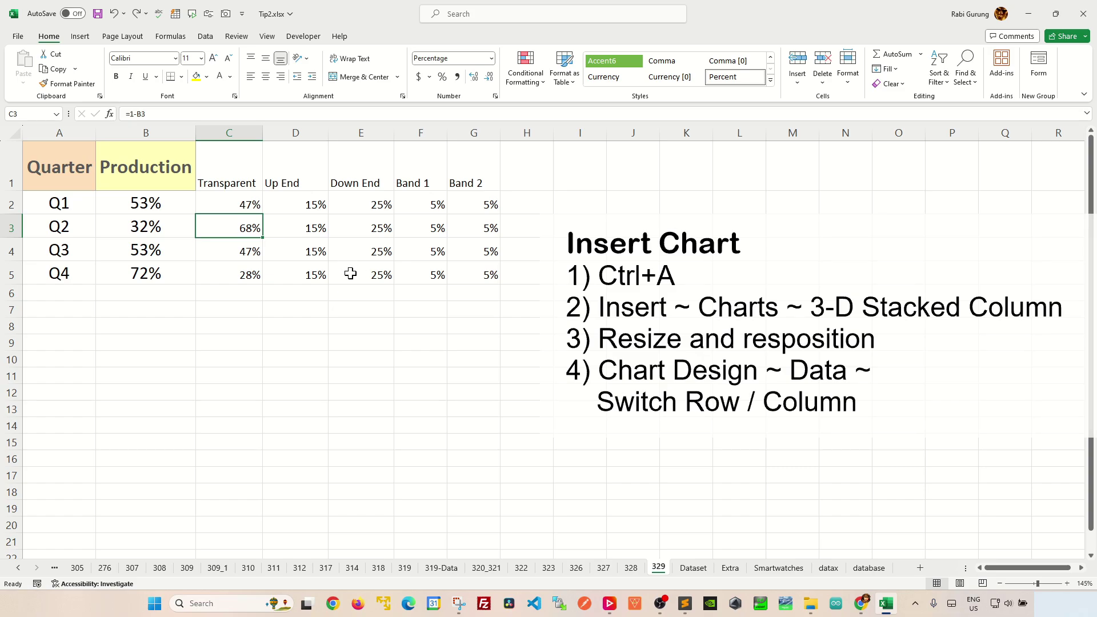
key("ctrl+a")
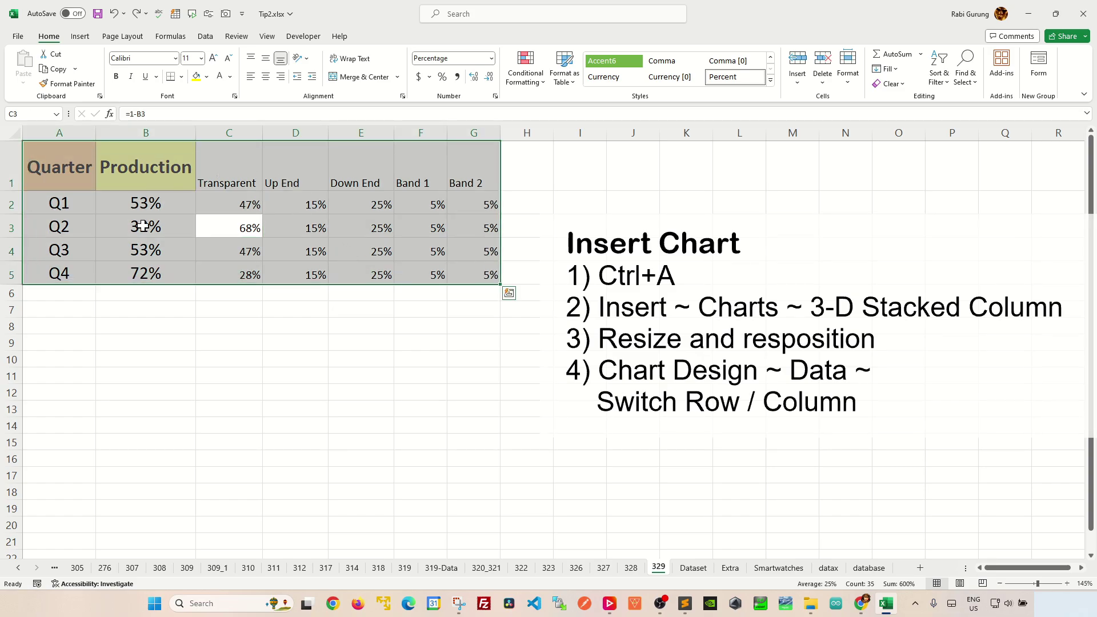
left_click(80, 36)
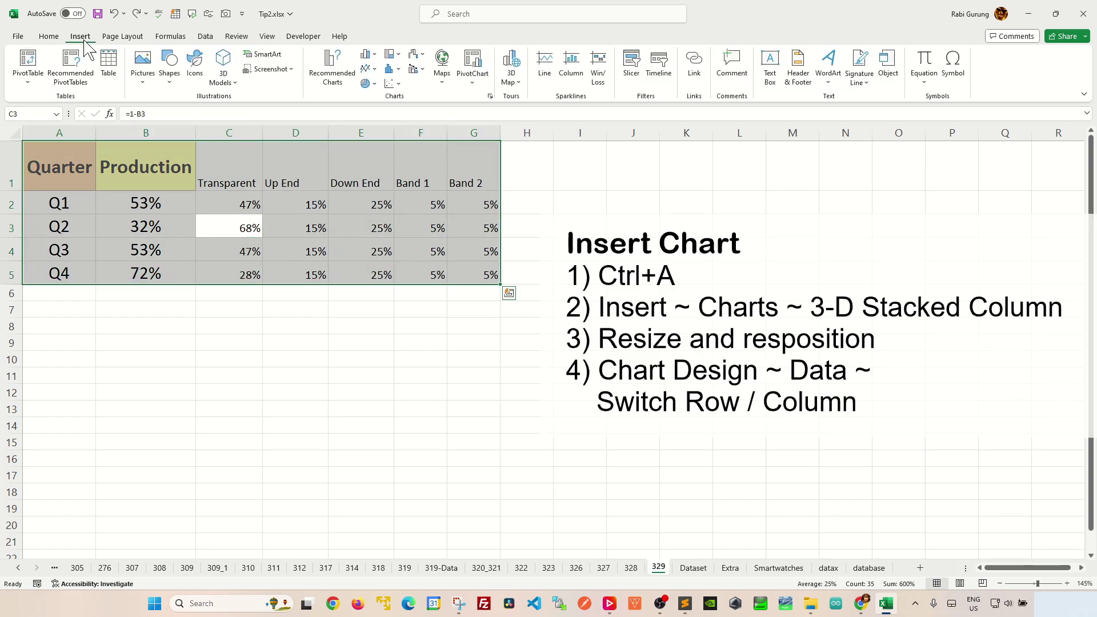
left_click(370, 54)
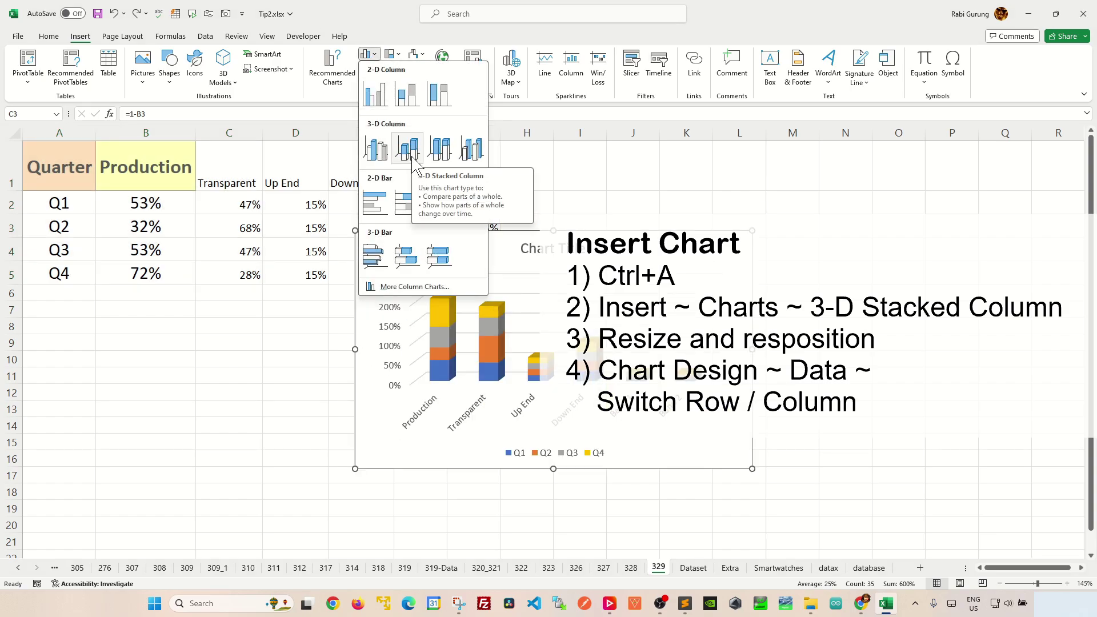
left_click(409, 149)
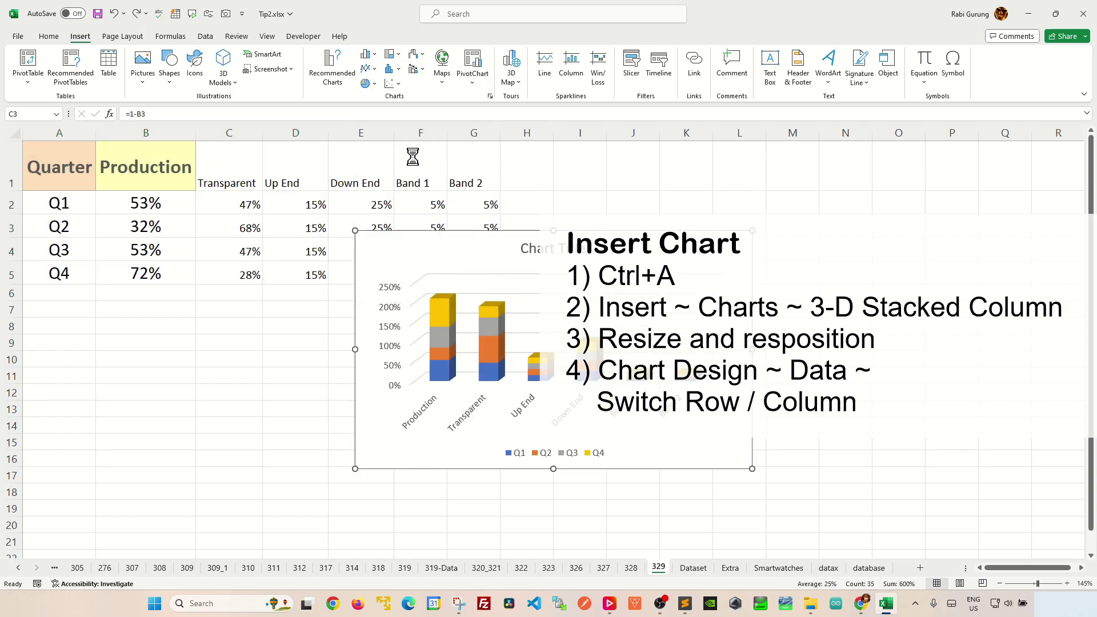
Step: Place the chart directly below the table, enlarge it to about row 21, and switch its rows and columns
left_click_drag(573, 228, 242, 286)
left_click_drag(421, 524, 531, 545)
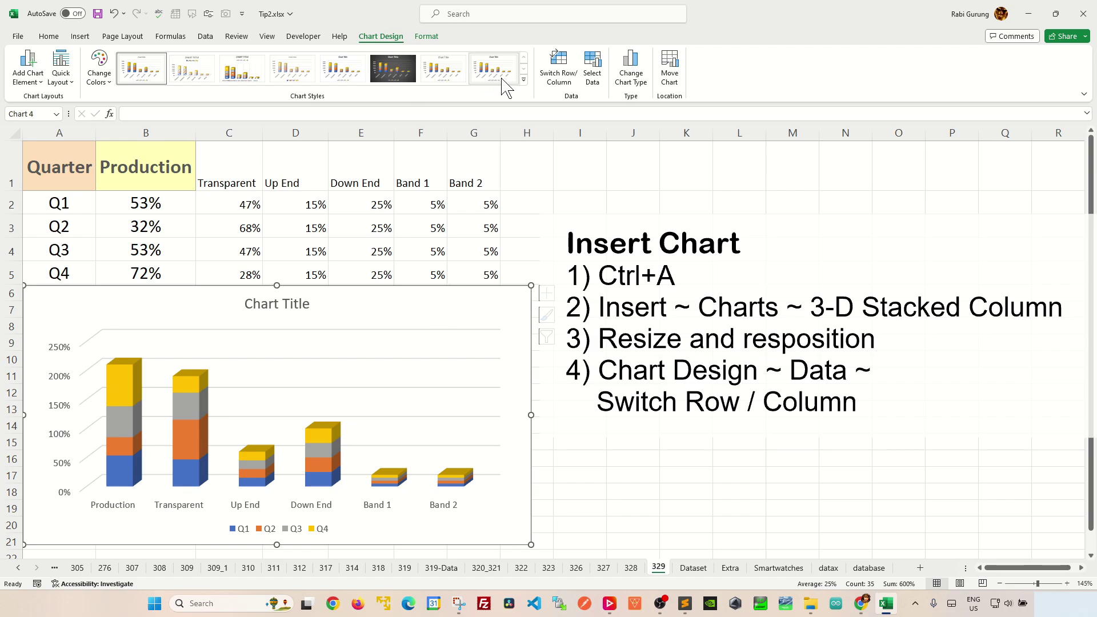
left_click(552, 86)
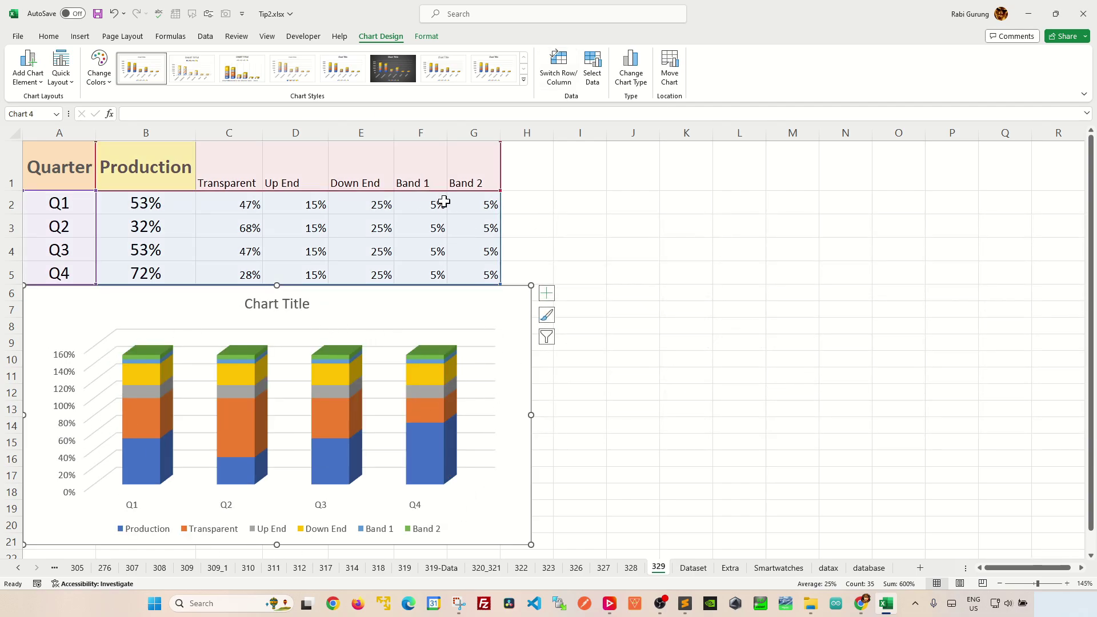
Step: Copy the Band 1 and Band 2 data in F1:G5 and paste it into the chart as additional series
left_click_drag(429, 164, 478, 280)
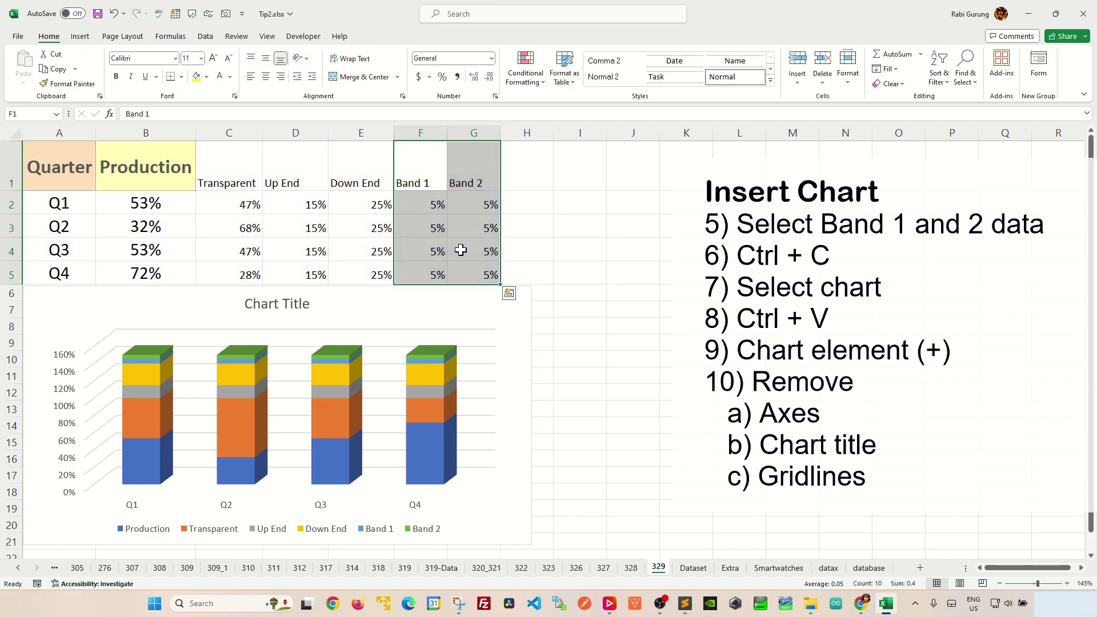
key("ctrl+c")
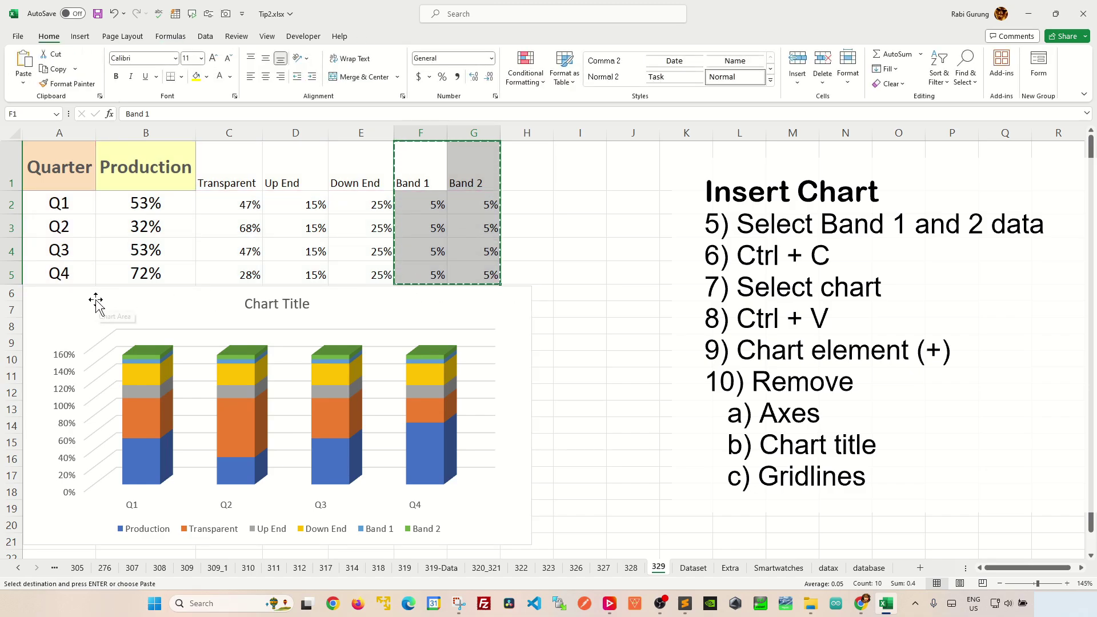
left_click(96, 303)
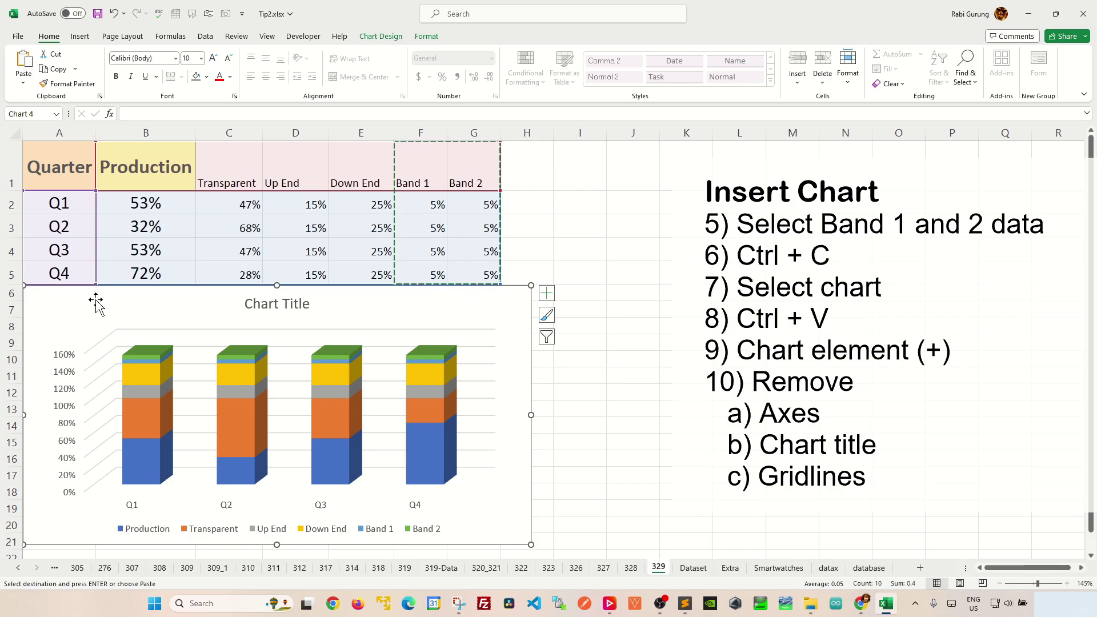
key("ctrl+v")
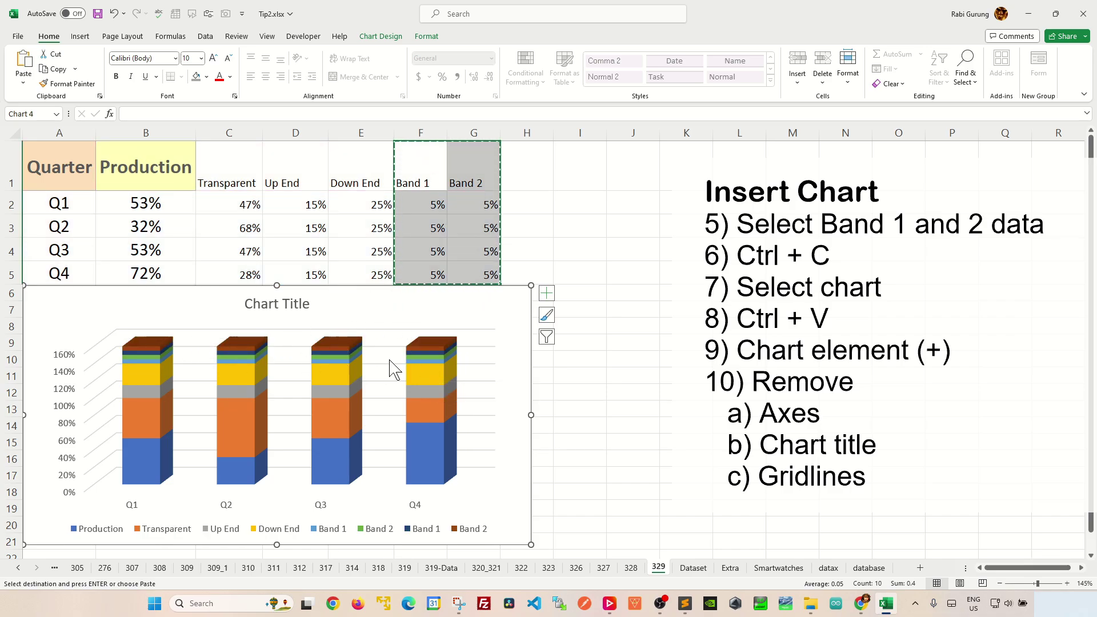
Step: Remove the axes, chart title and gridlines from the chart, keeping the legend, and clear the copy selection
left_click(548, 297)
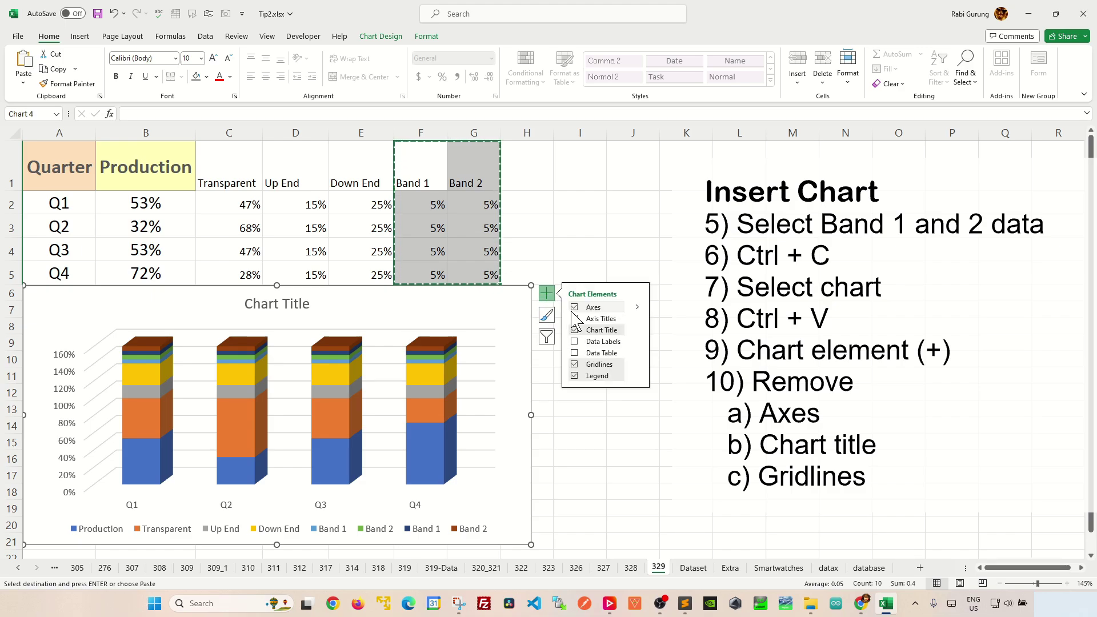
left_click(574, 308)
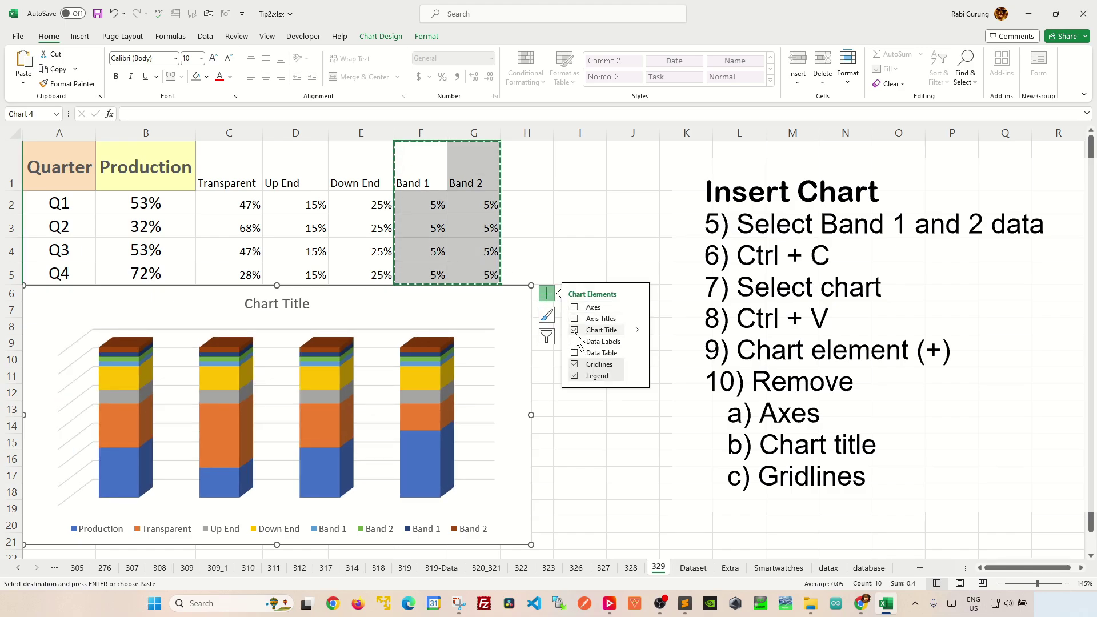
left_click(575, 331)
left_click(574, 365)
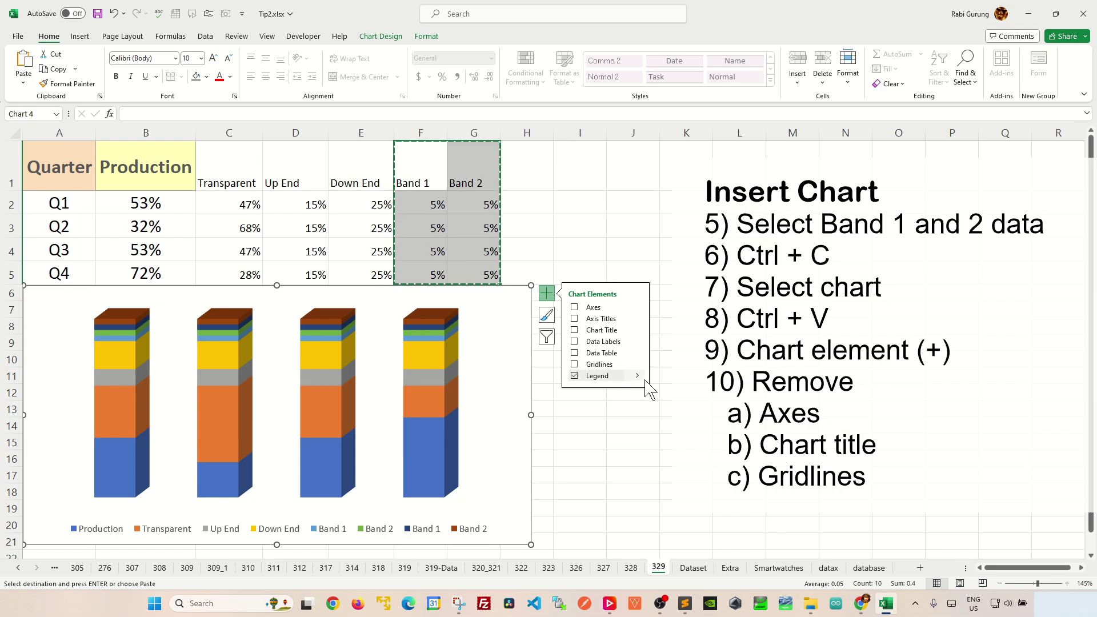
left_click(676, 358)
key("Escape")
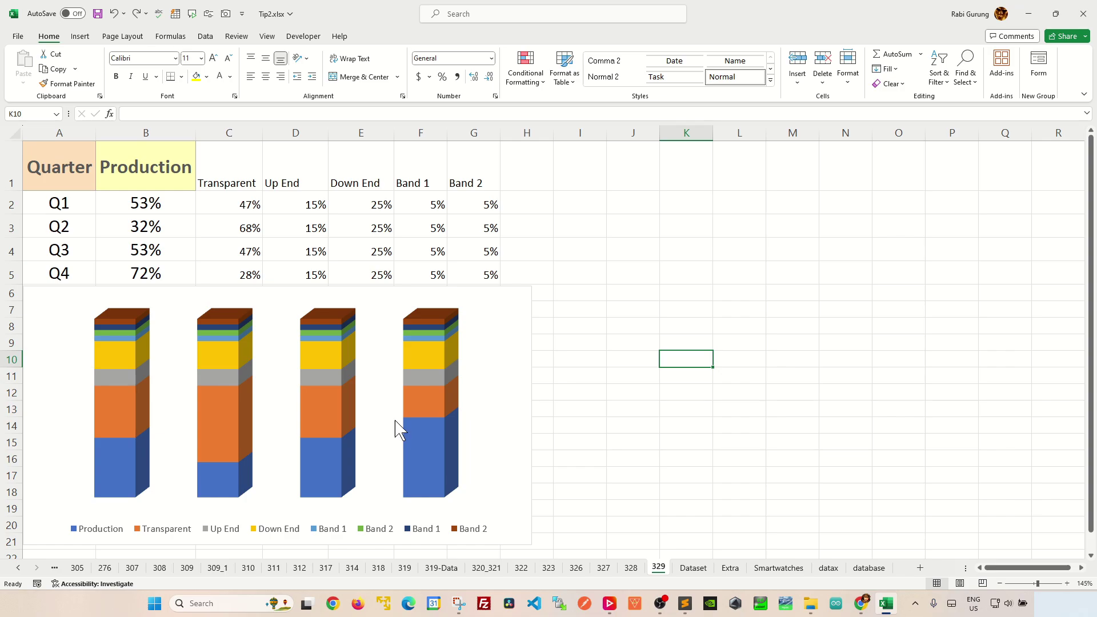
Step: Format the chart's data series with a 40% gap width and the Cylinder column shape
right_click(226, 409)
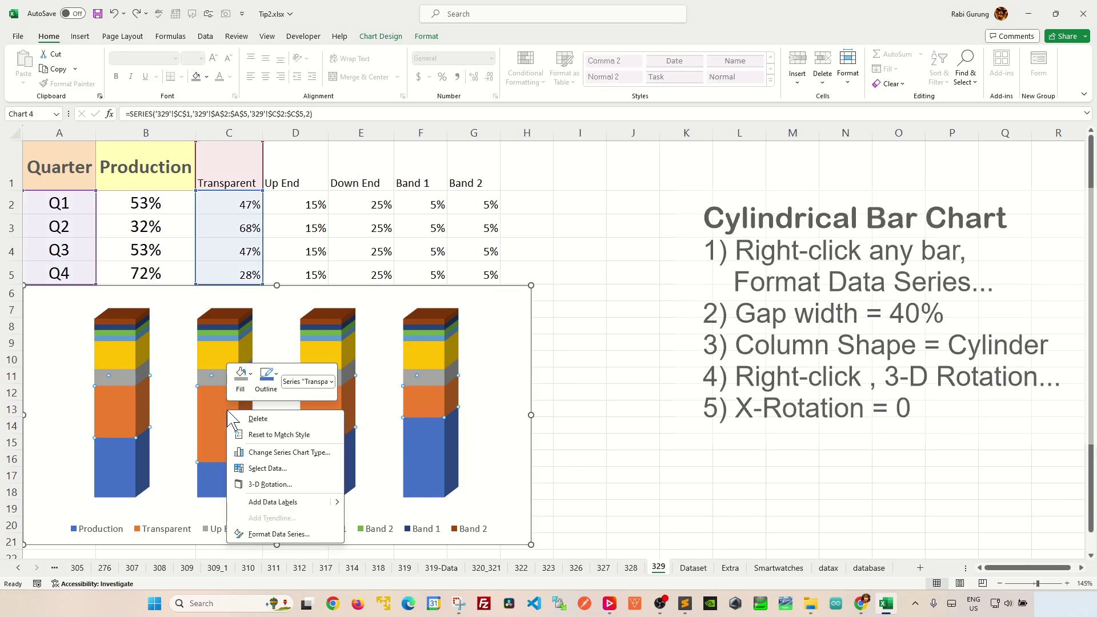
left_click(262, 534)
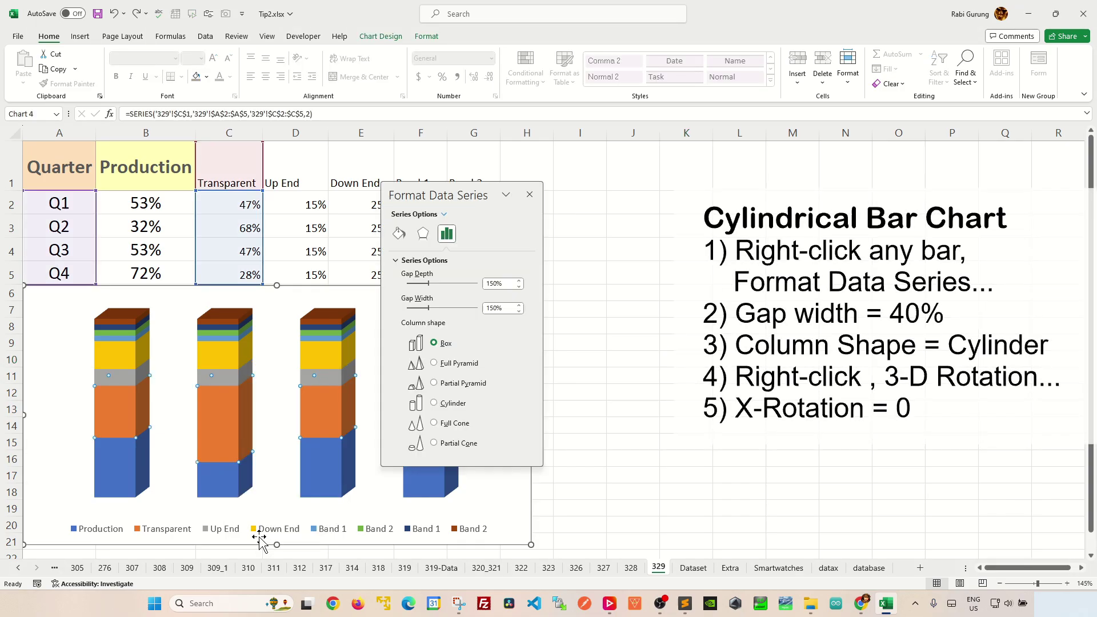
left_click(489, 308)
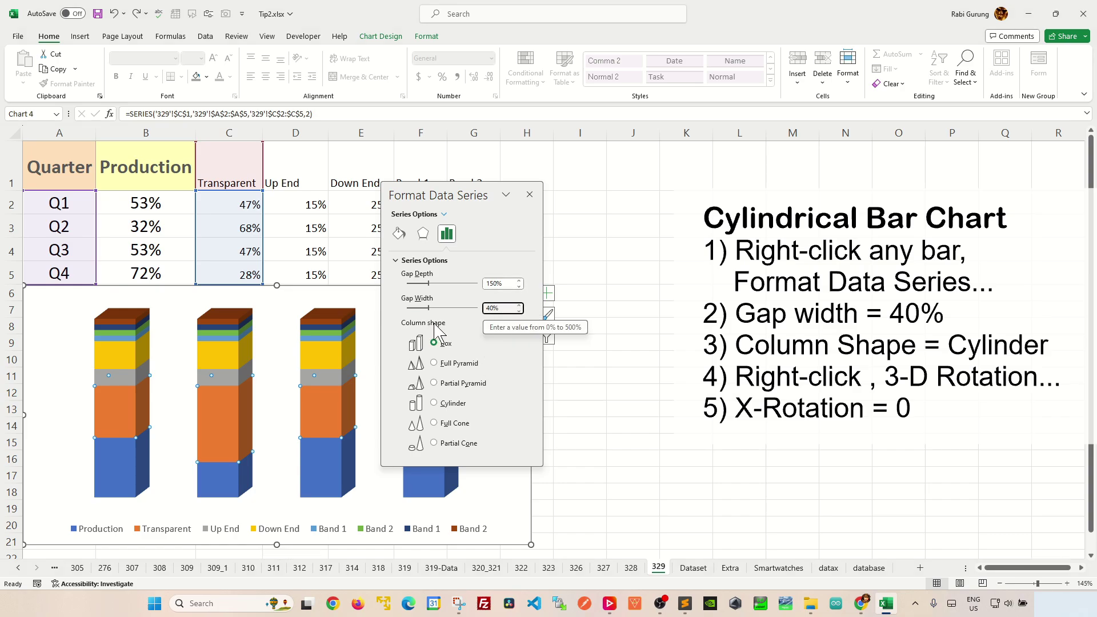
left_click(453, 403)
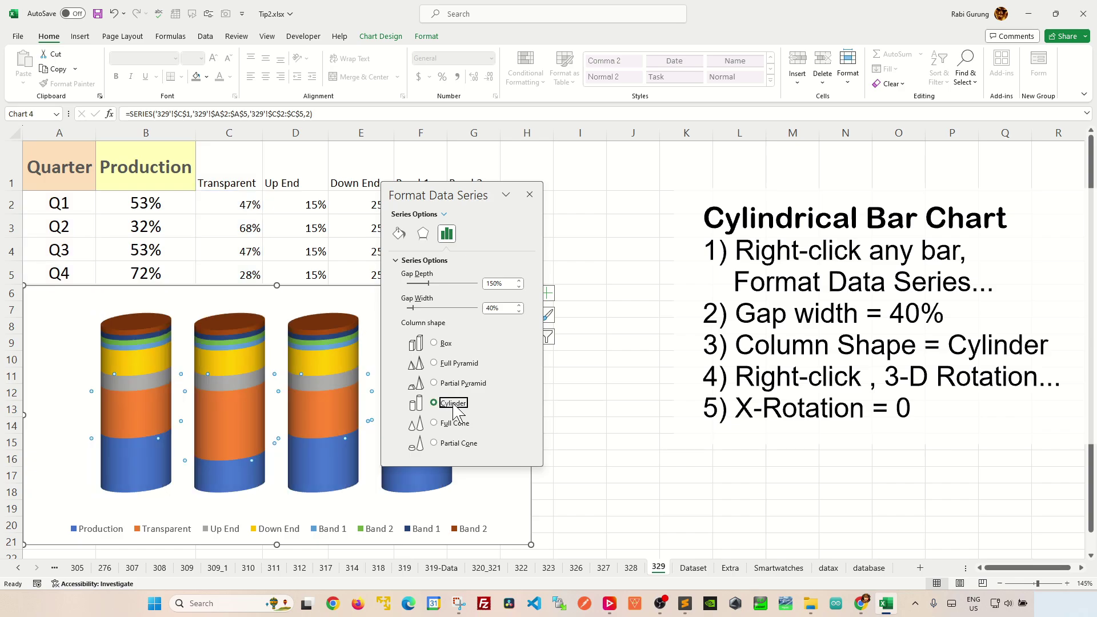
left_click(529, 195)
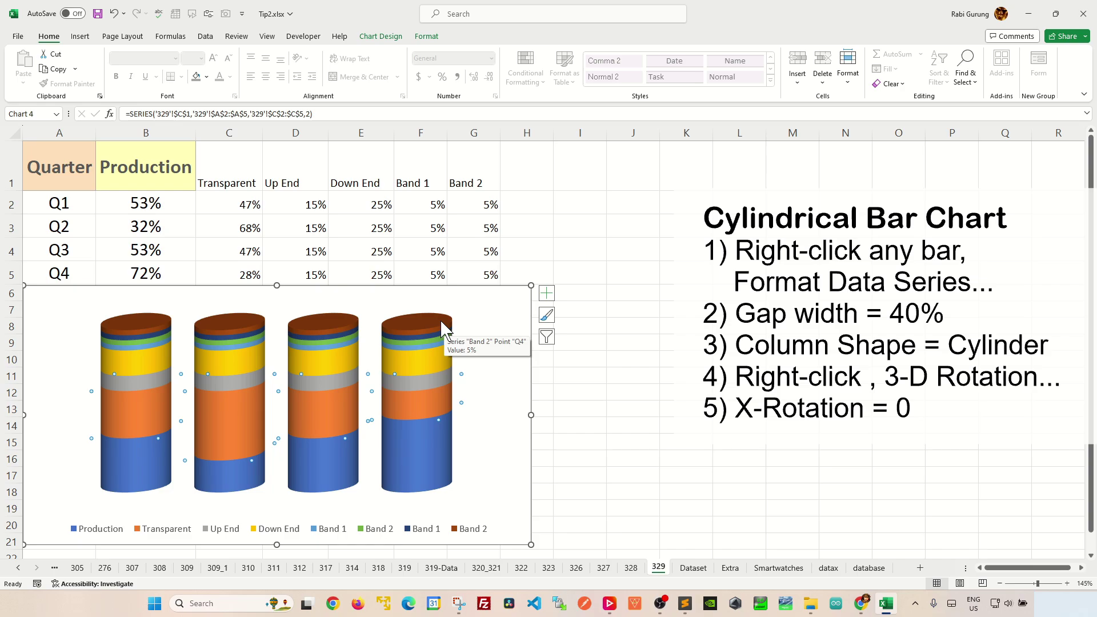
left_click(563, 392)
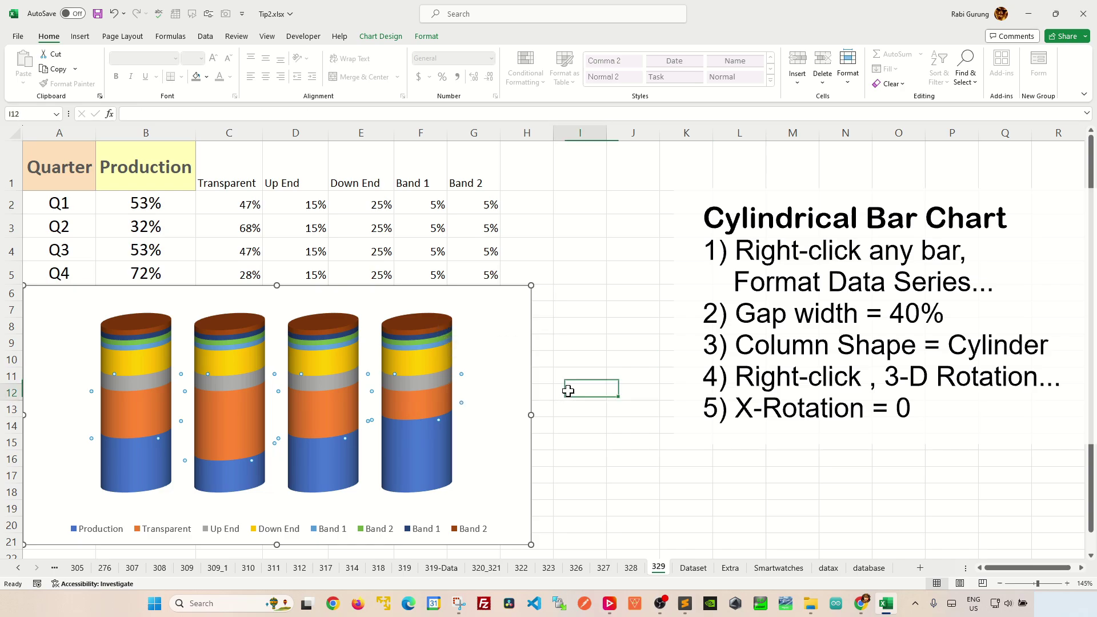
Step: Set the chart's 3-D X Rotation to 0° and close the formatting options
right_click(318, 357)
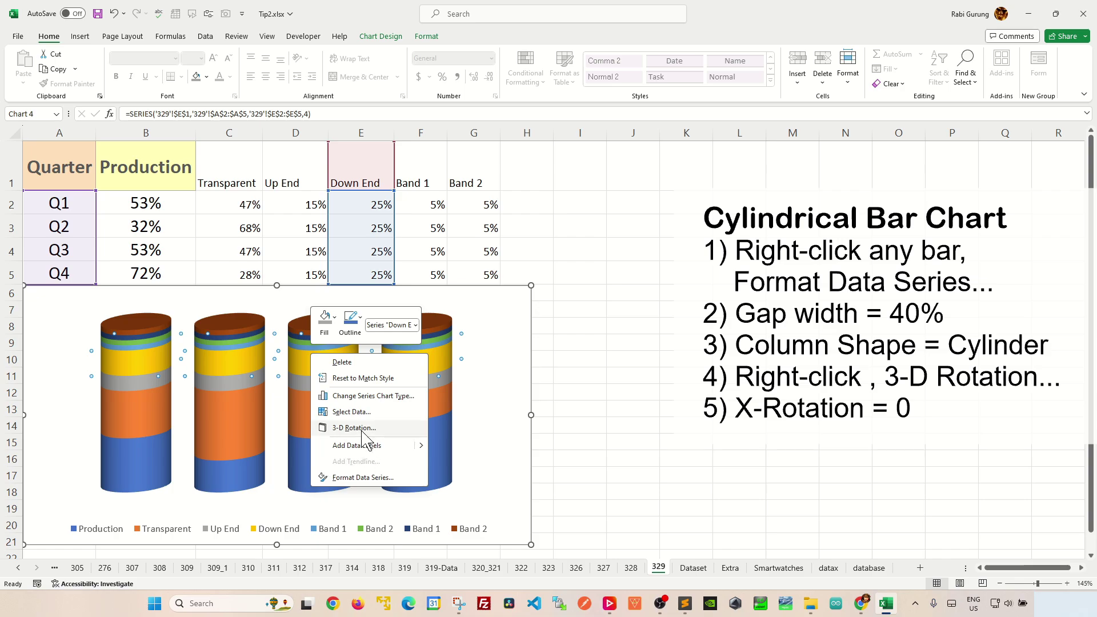
left_click(338, 430)
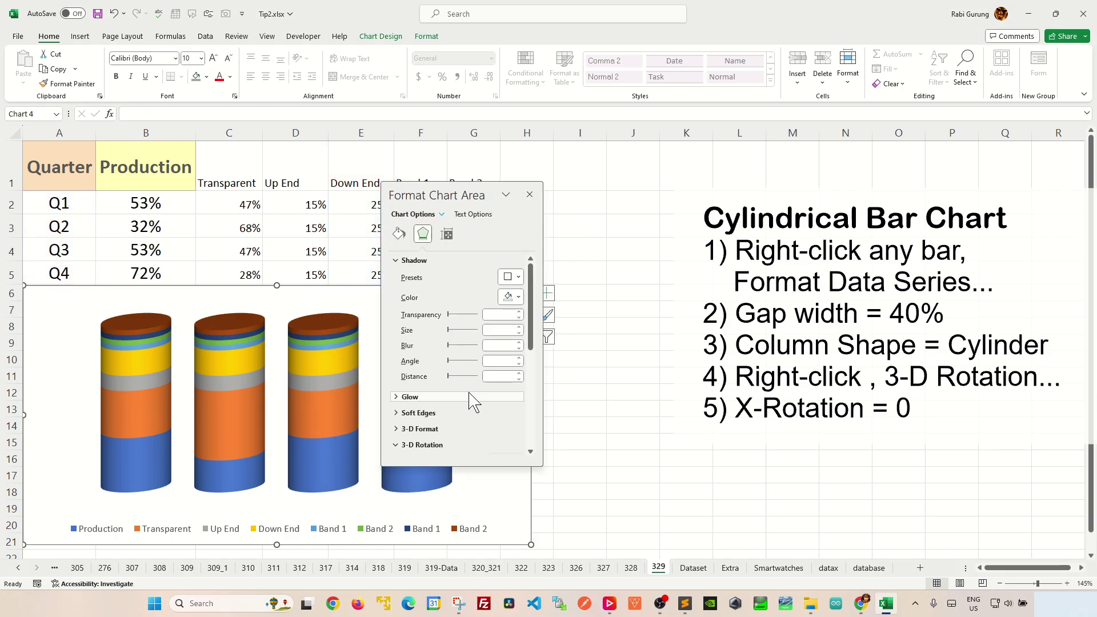
scroll(469, 400, "down", 5)
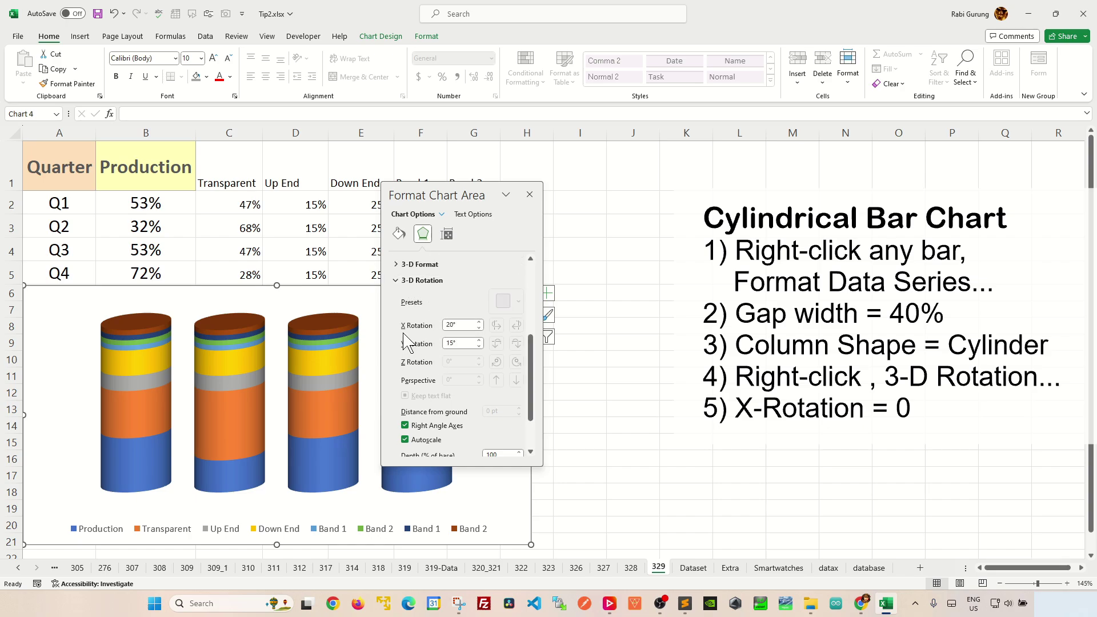
double_click(452, 325)
type("0")
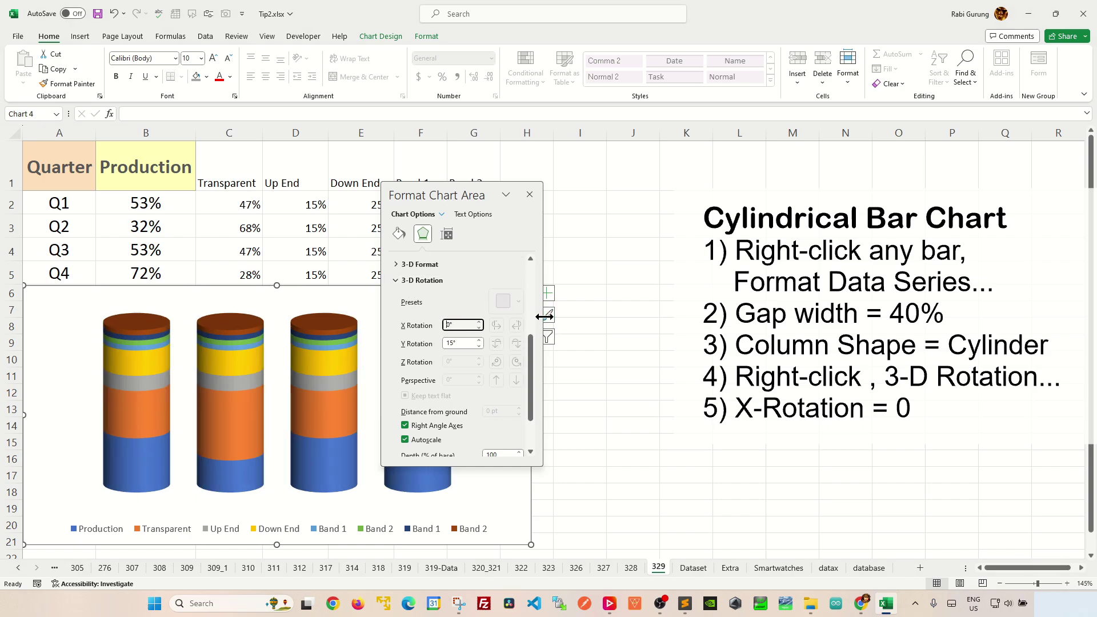
left_click(529, 195)
left_click(639, 271)
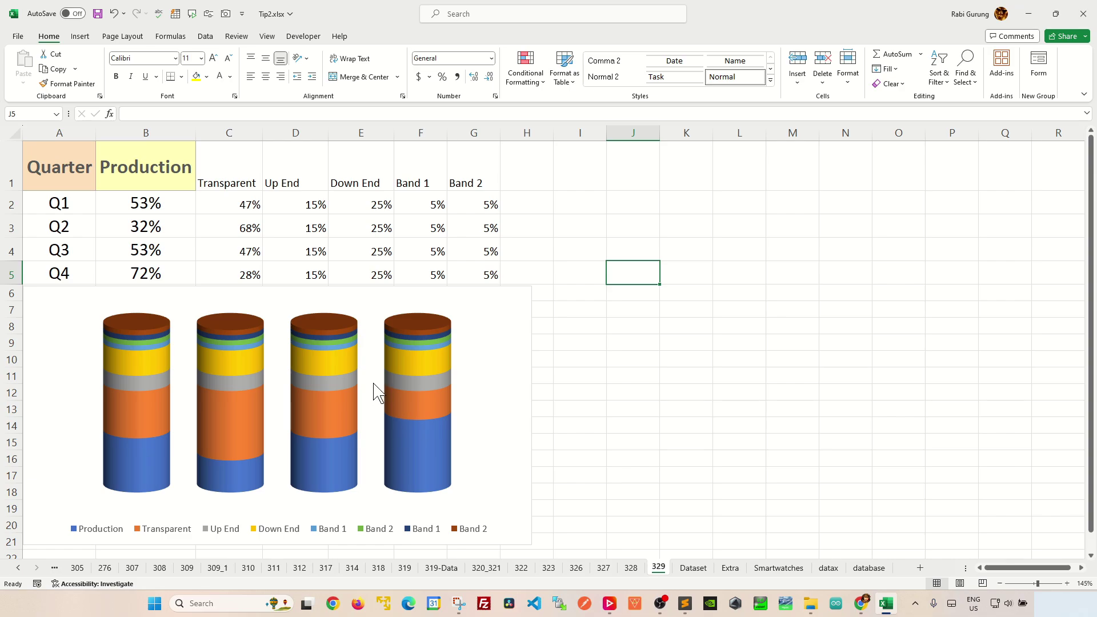
Step: Open the chart's data source settings and move the Down End series to the start of the series order
left_click(502, 291)
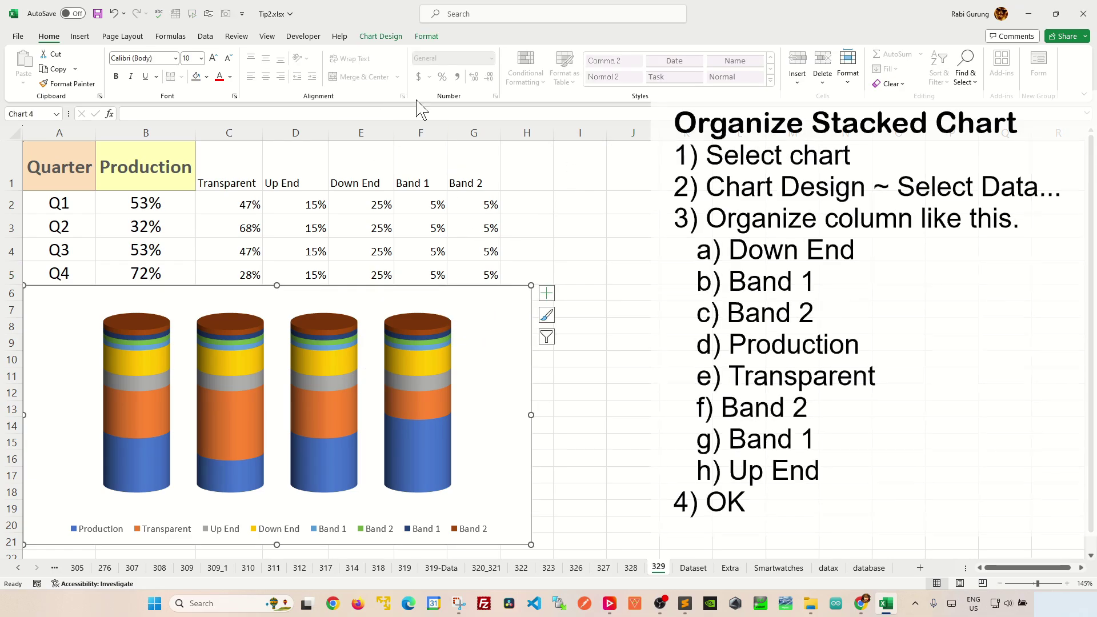
left_click(367, 37)
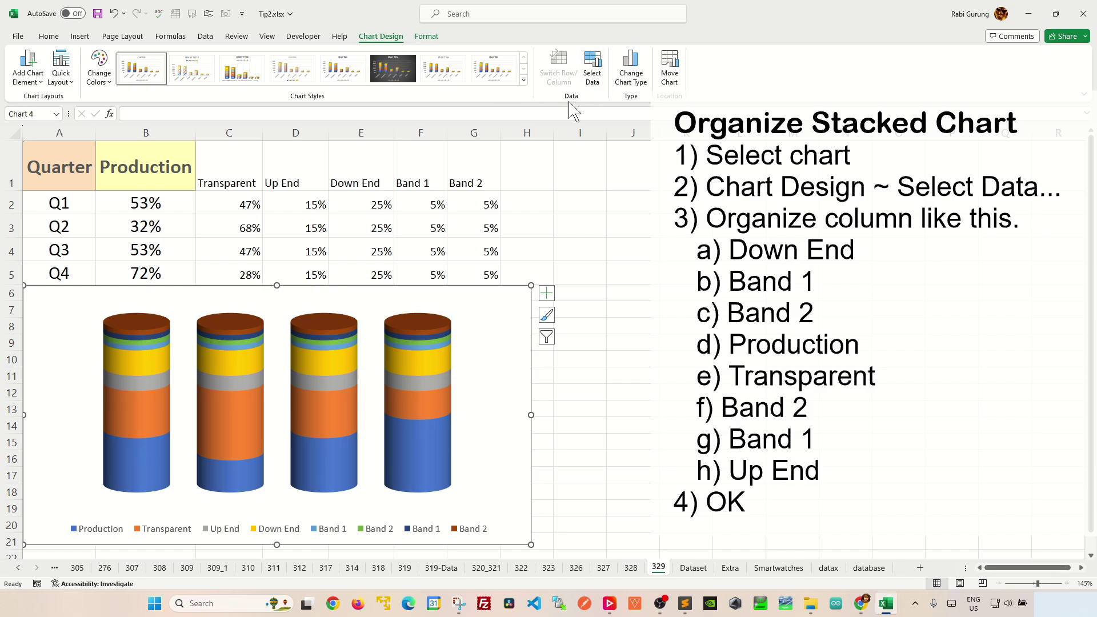
left_click(599, 78)
left_click_drag(546, 215, 273, 127)
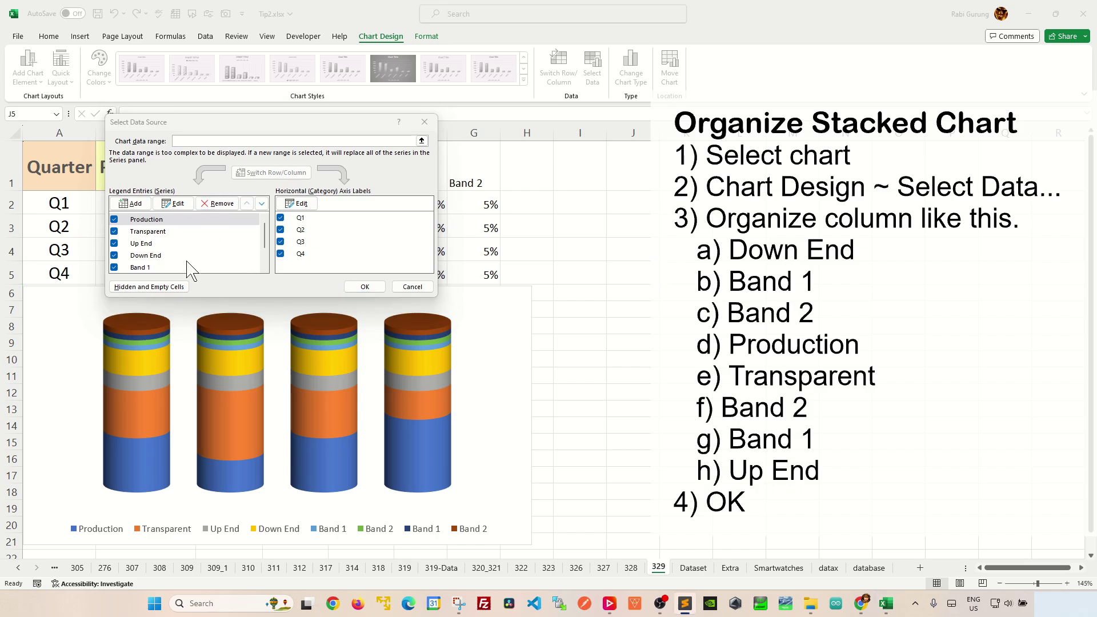
left_click(169, 255)
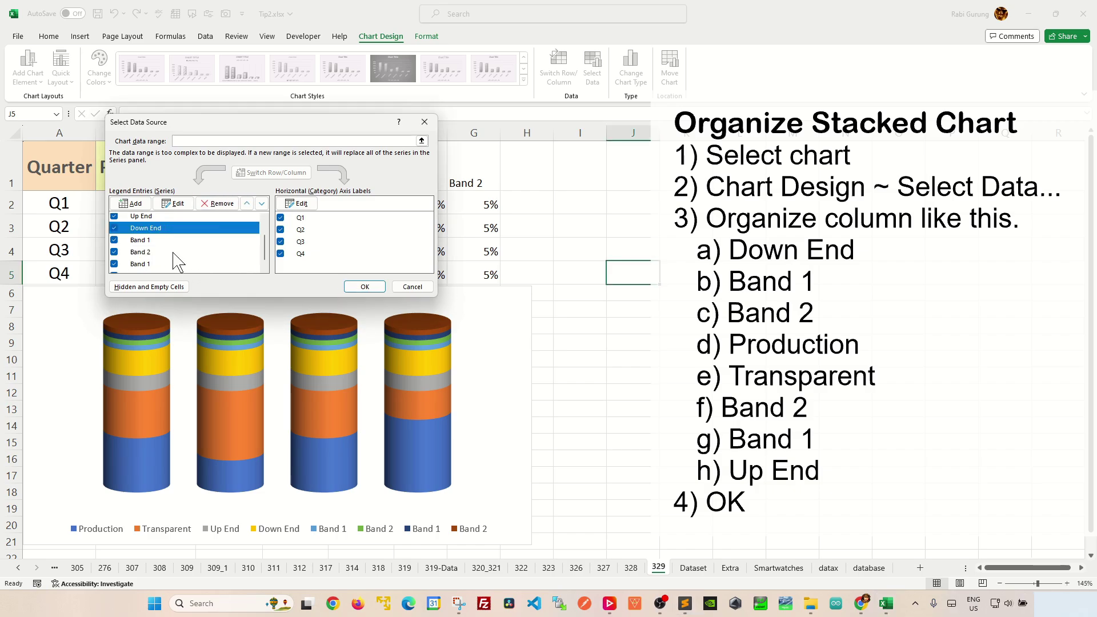
left_click(247, 204)
left_click(247, 203)
left_click(246, 204)
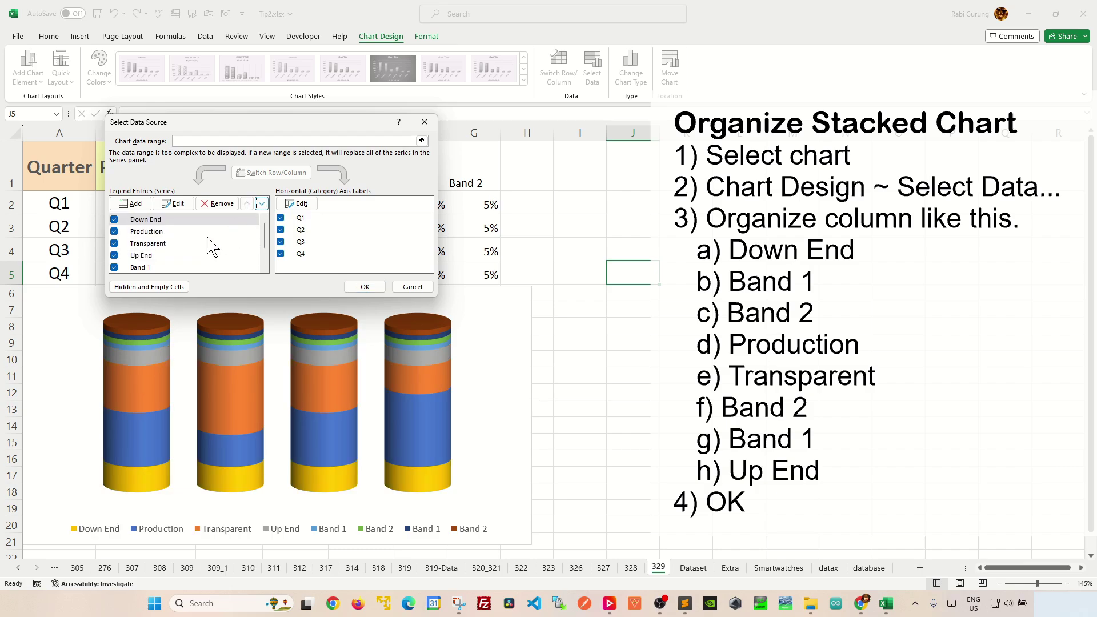
Step: Move the first Band 1 series so it directly follows Down End in the series order
left_click(141, 266)
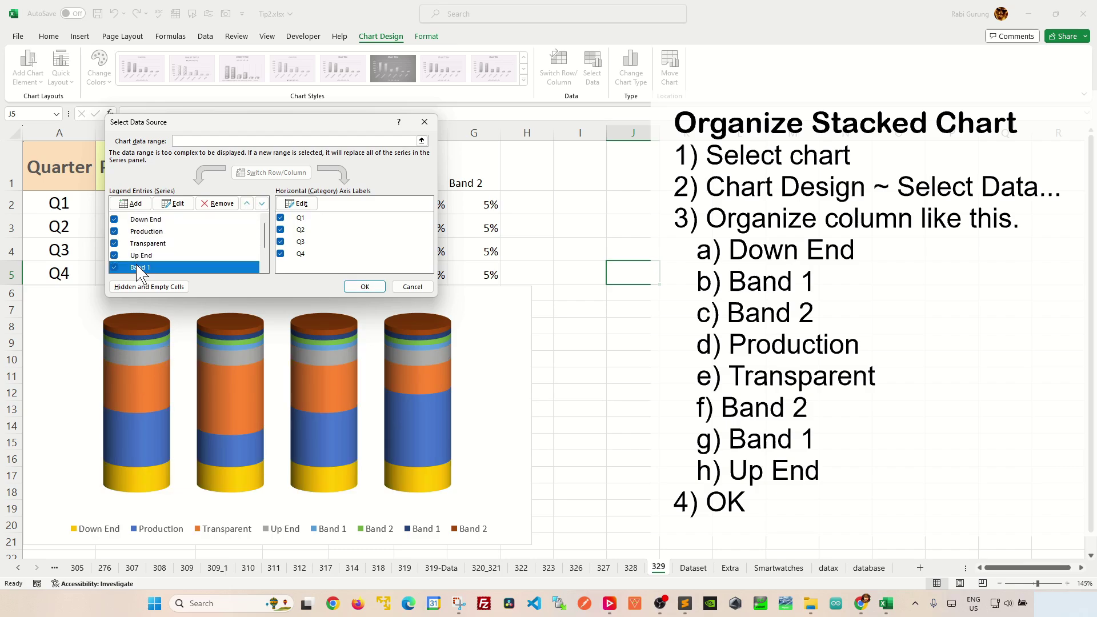
left_click(247, 203)
left_click(247, 203)
left_click(248, 205)
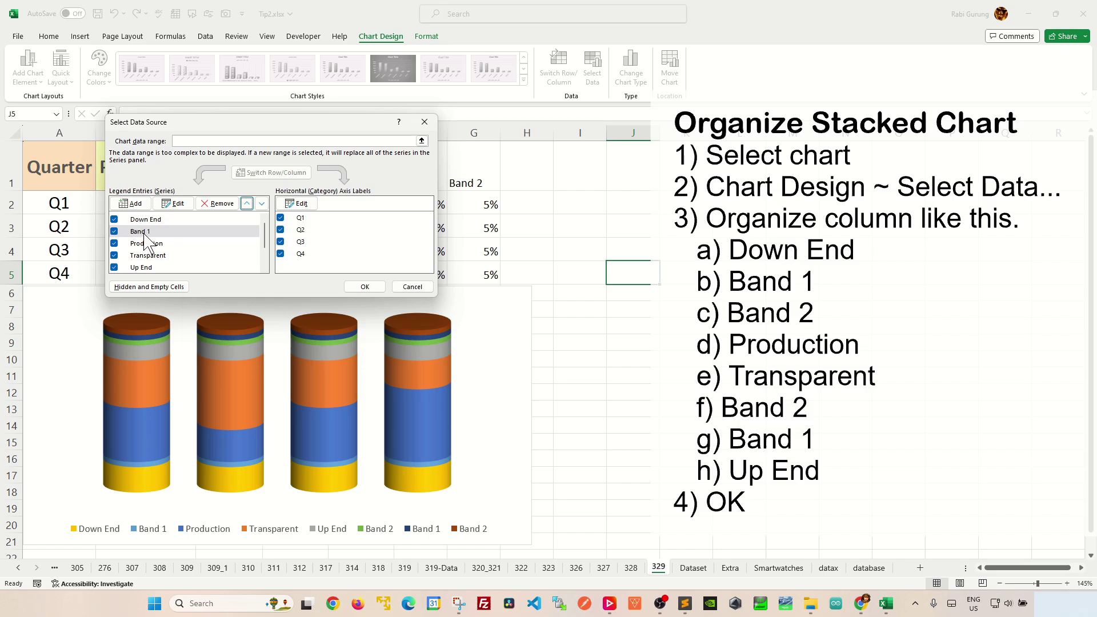
Step: Move the first Band 2 series up so it sits between Band 1 and Production
scroll(154, 266, "down", 1)
left_click(146, 252)
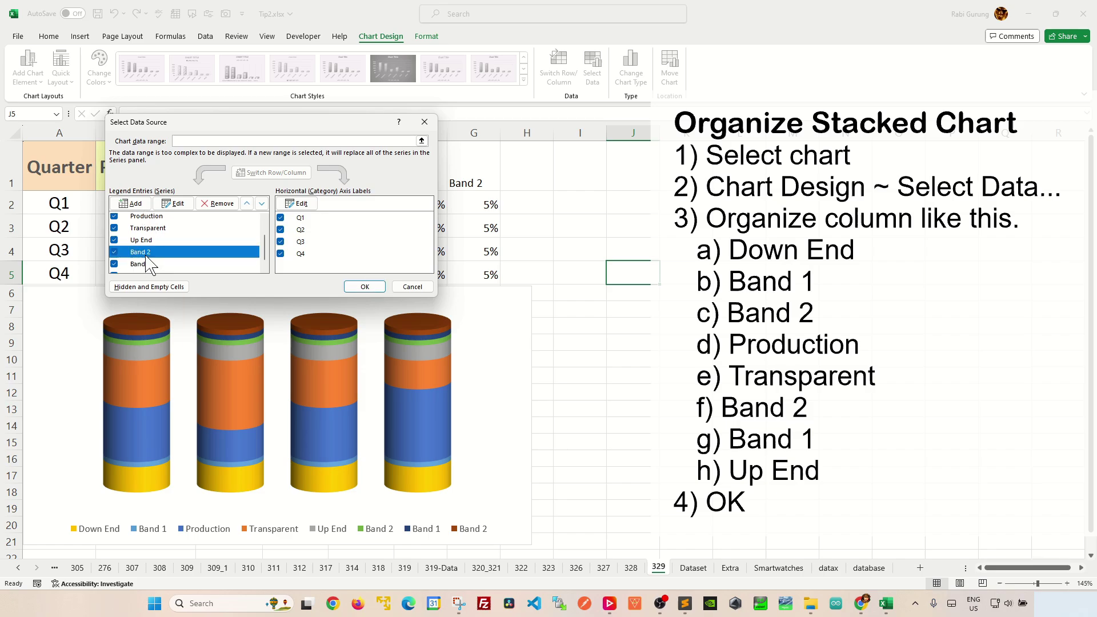
left_click(242, 203)
left_click(243, 203)
left_click(243, 203)
left_click(242, 203)
scroll(240, 247, "up", 1)
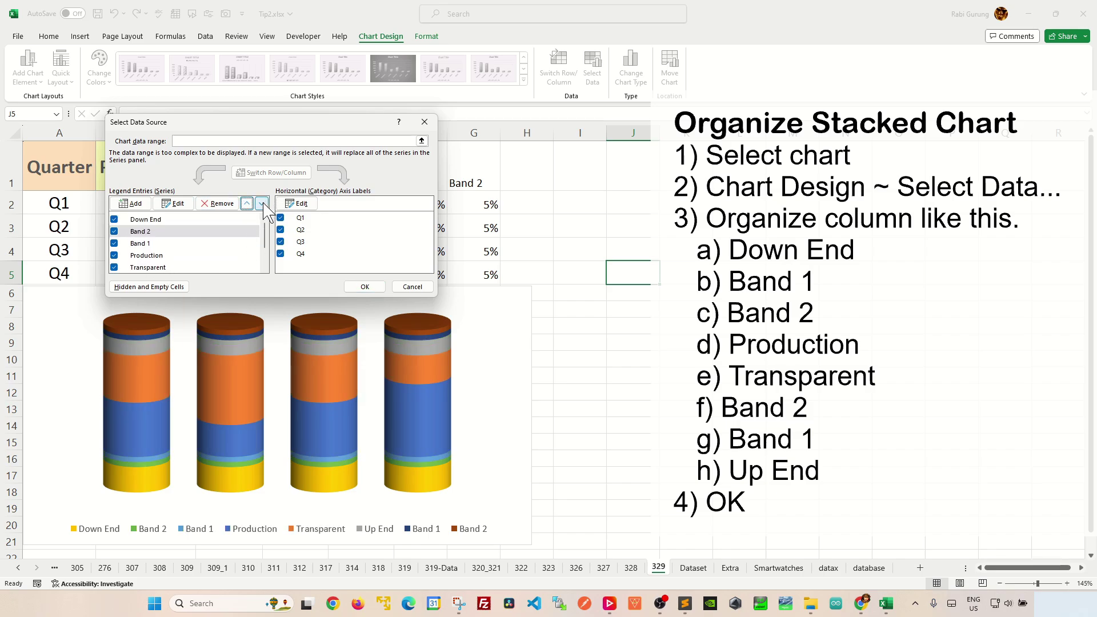
left_click(262, 204)
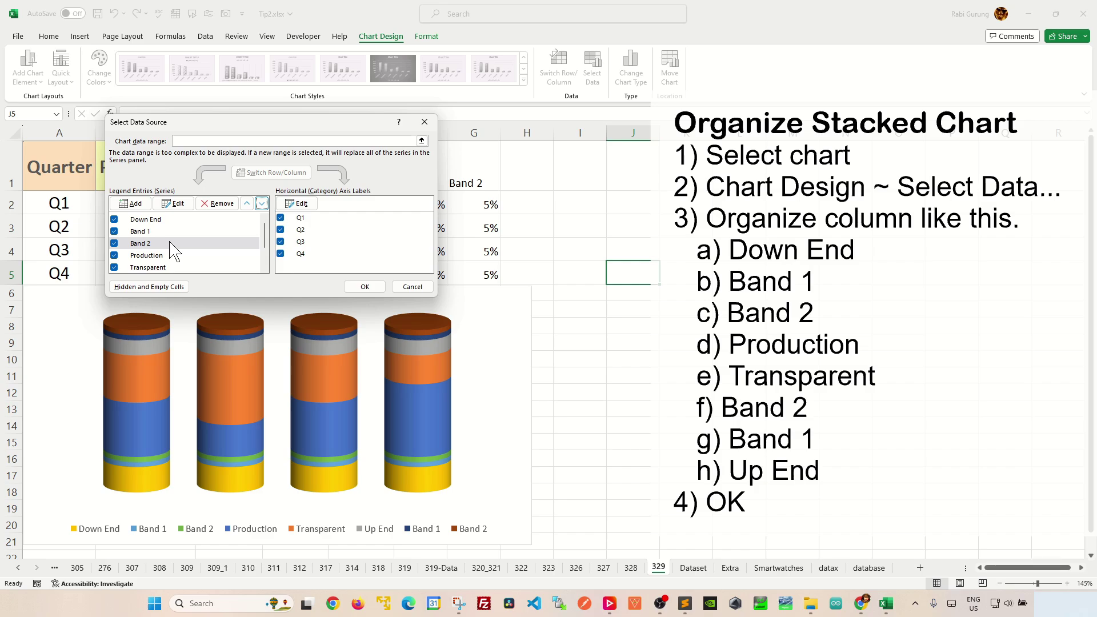
Step: Place the second Band 2 series directly after Transparent and the second Band 1 series just before Up End
left_click(152, 267)
scroll(164, 266, "down", 2)
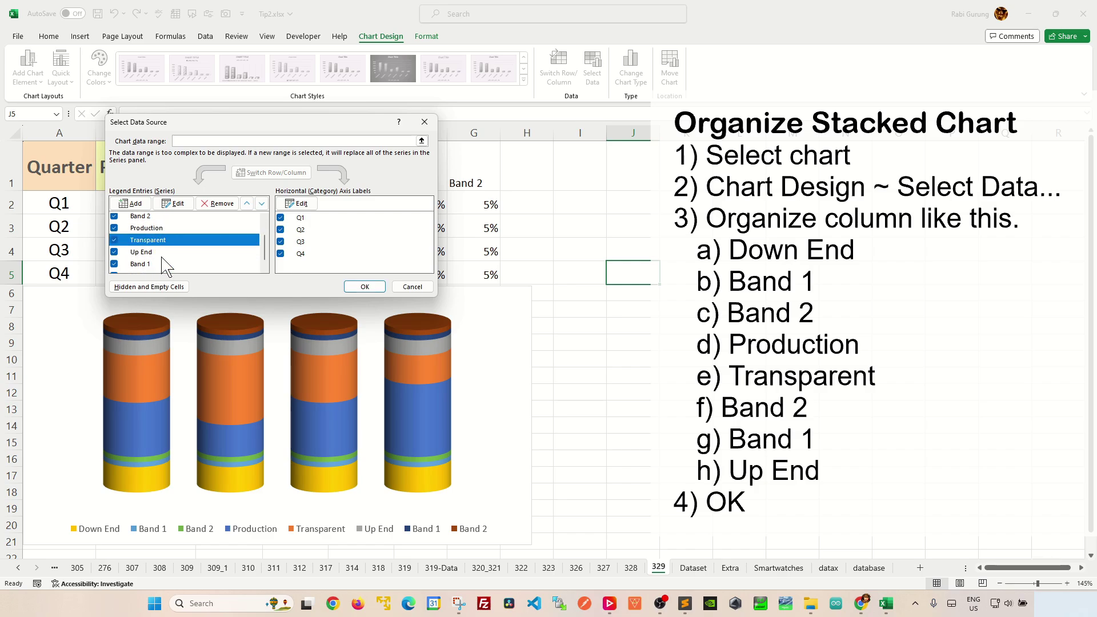
left_click(152, 269)
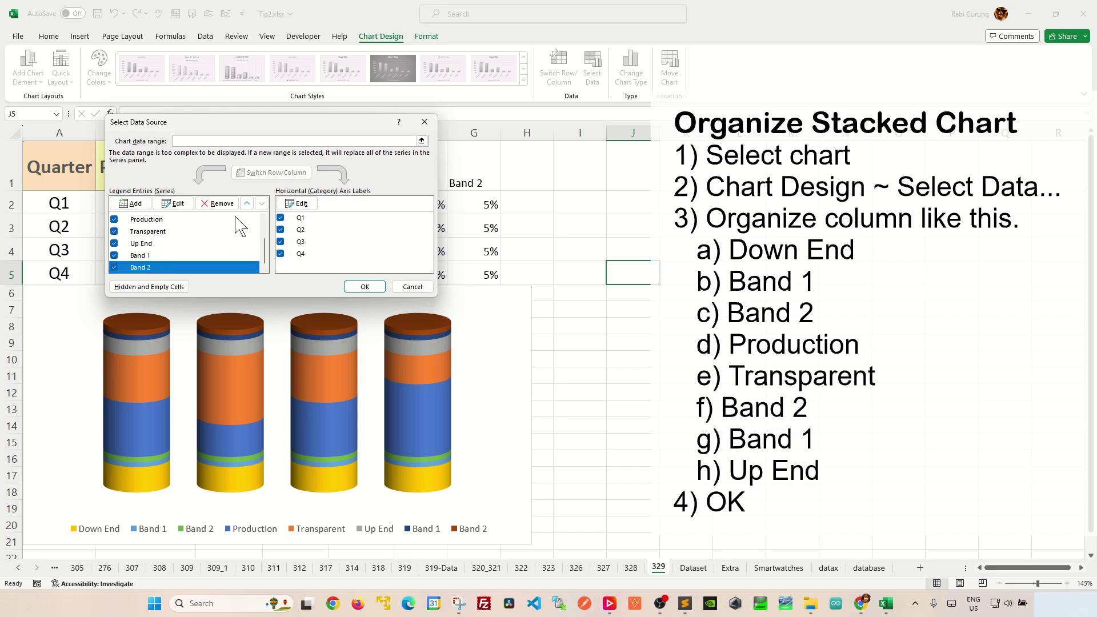
left_click(246, 204)
left_click(246, 204)
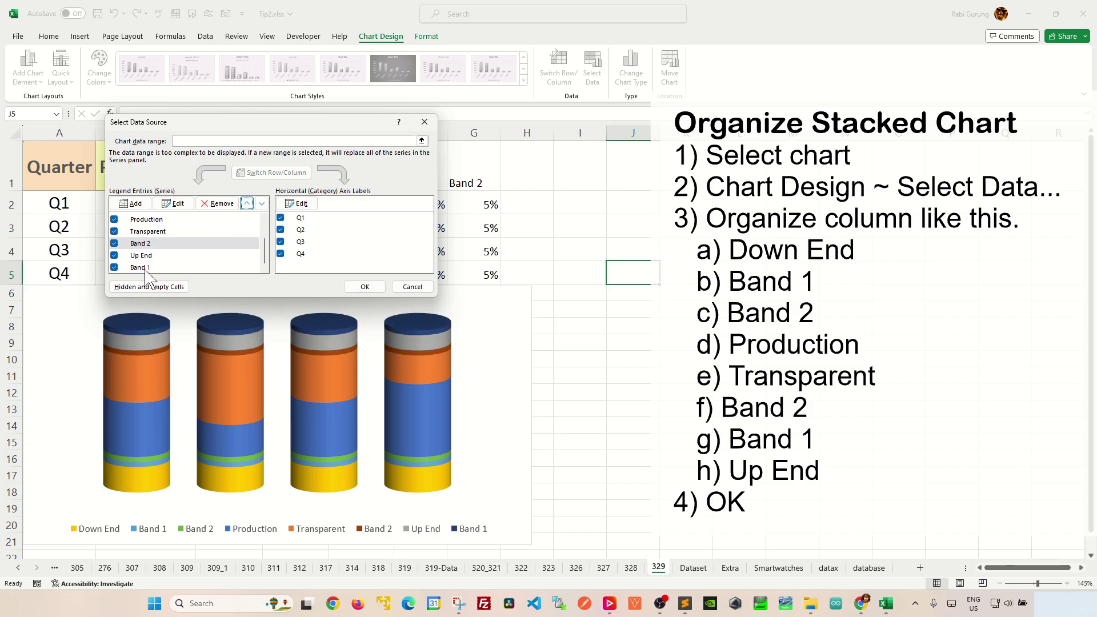
left_click(151, 268)
left_click(246, 204)
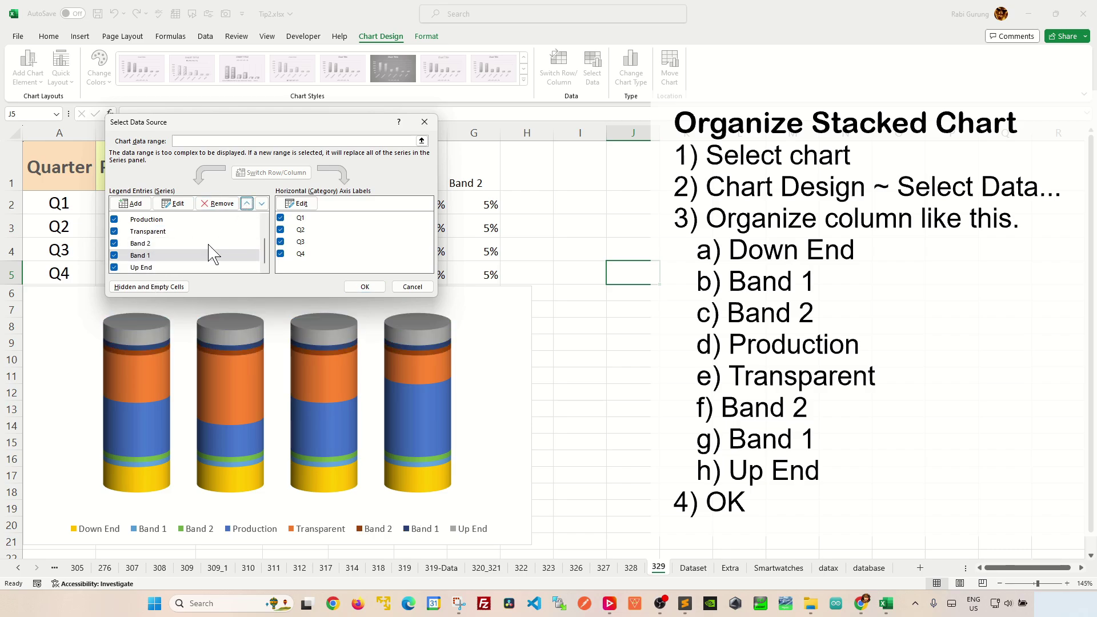
Step: Review the series order from Down End through Up End and apply the reordered data source to the chart
left_click(143, 267)
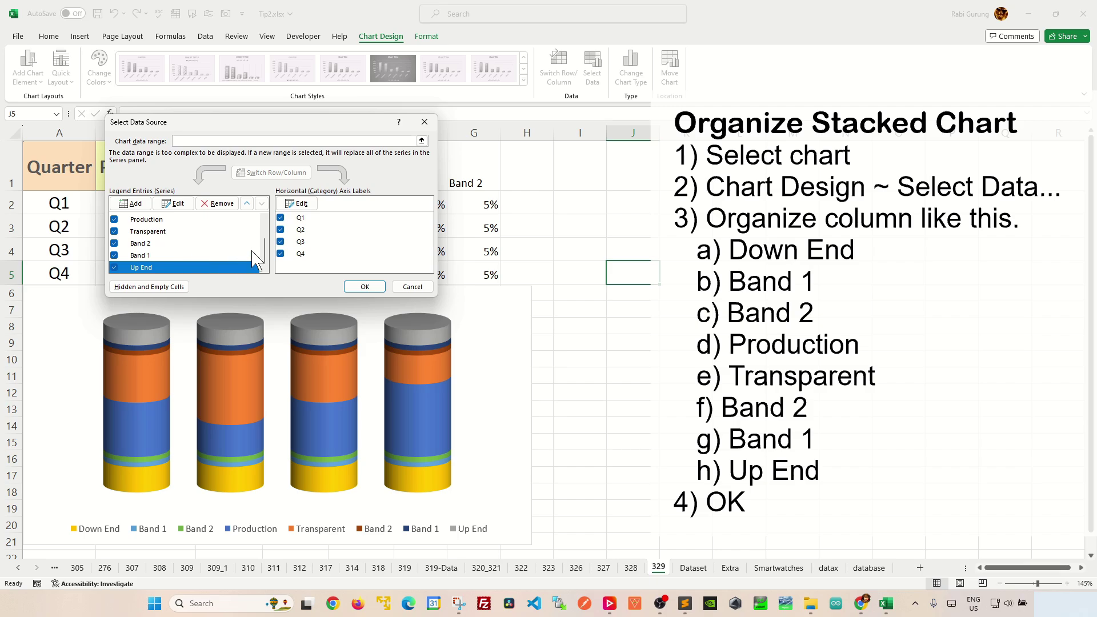
left_click_drag(263, 264, 263, 237)
left_click(157, 223)
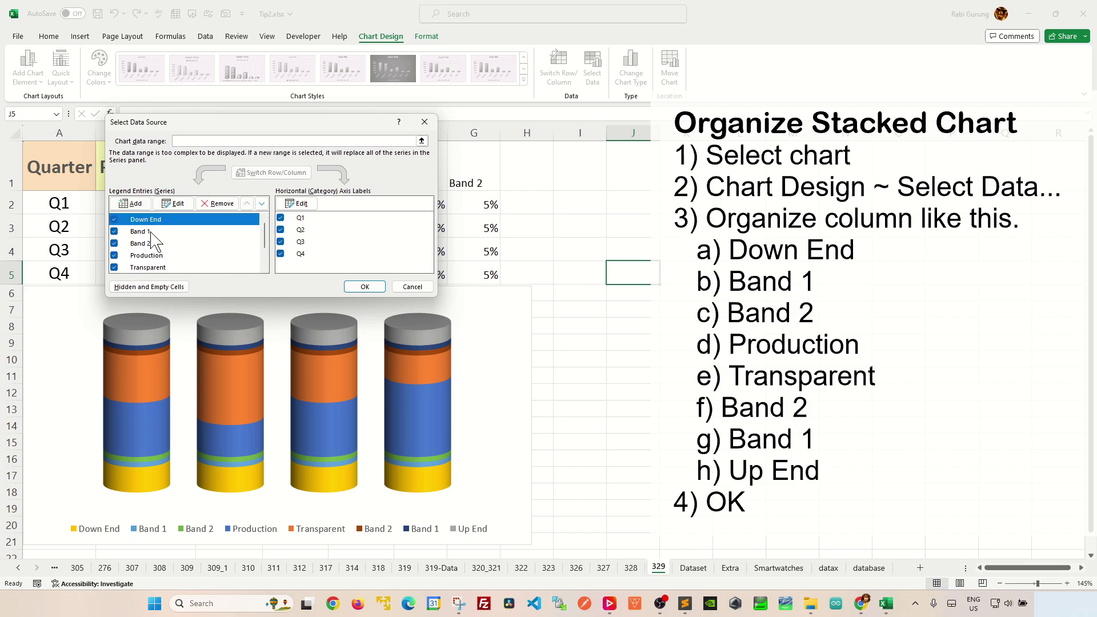
left_click(152, 231)
left_click(169, 244)
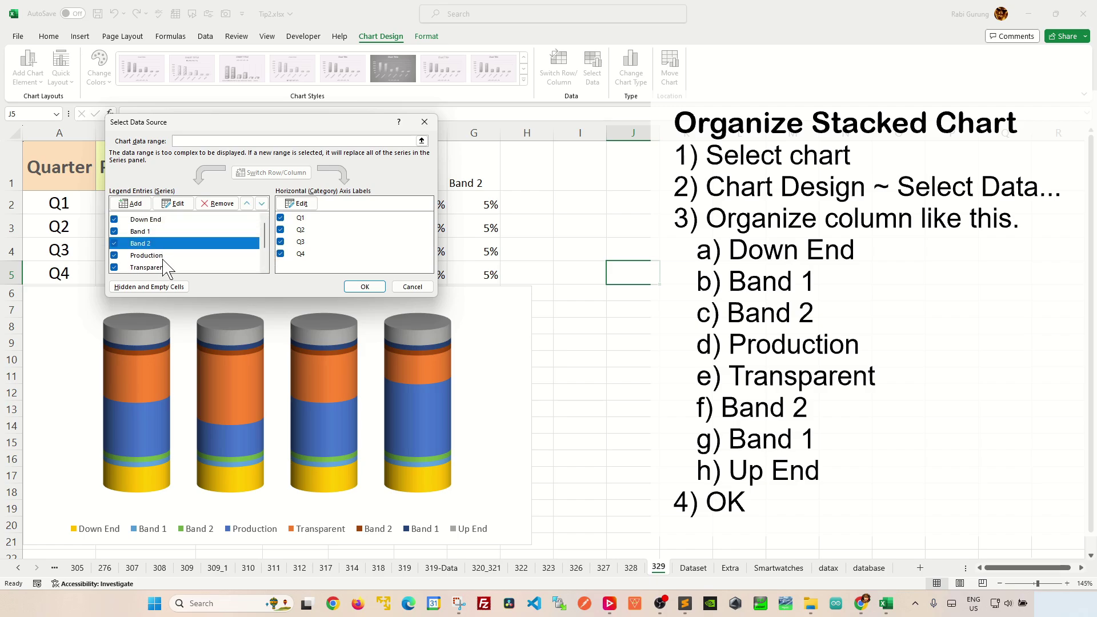
left_click(172, 256)
left_click(177, 267)
scroll(191, 265, "down", 1)
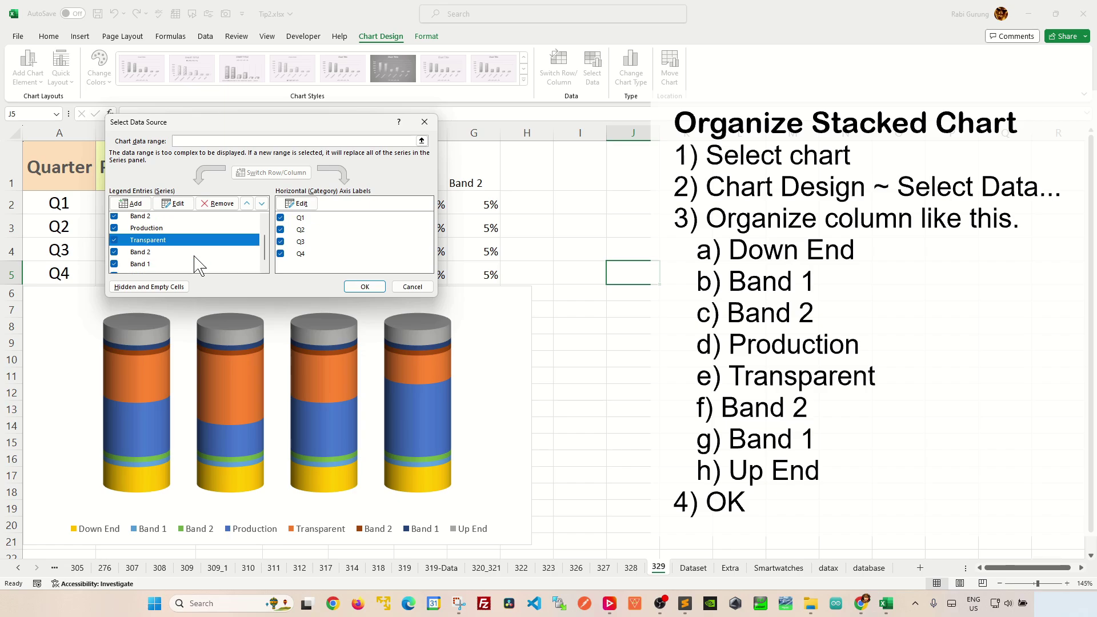
left_click(173, 251)
left_click(174, 264)
scroll(176, 260, "down", 1)
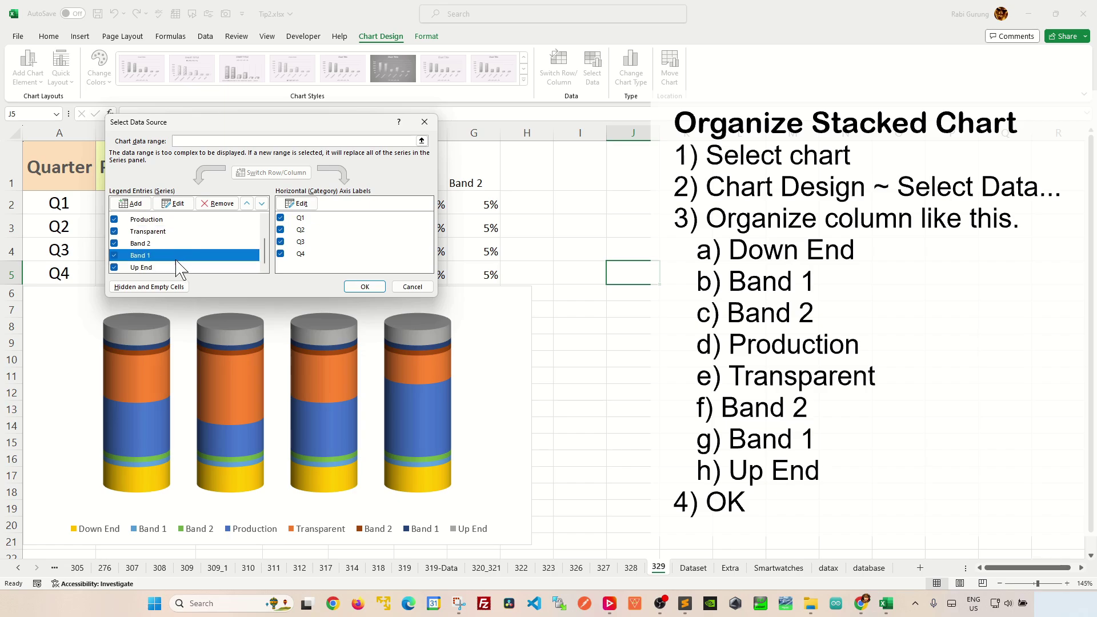
left_click(171, 269)
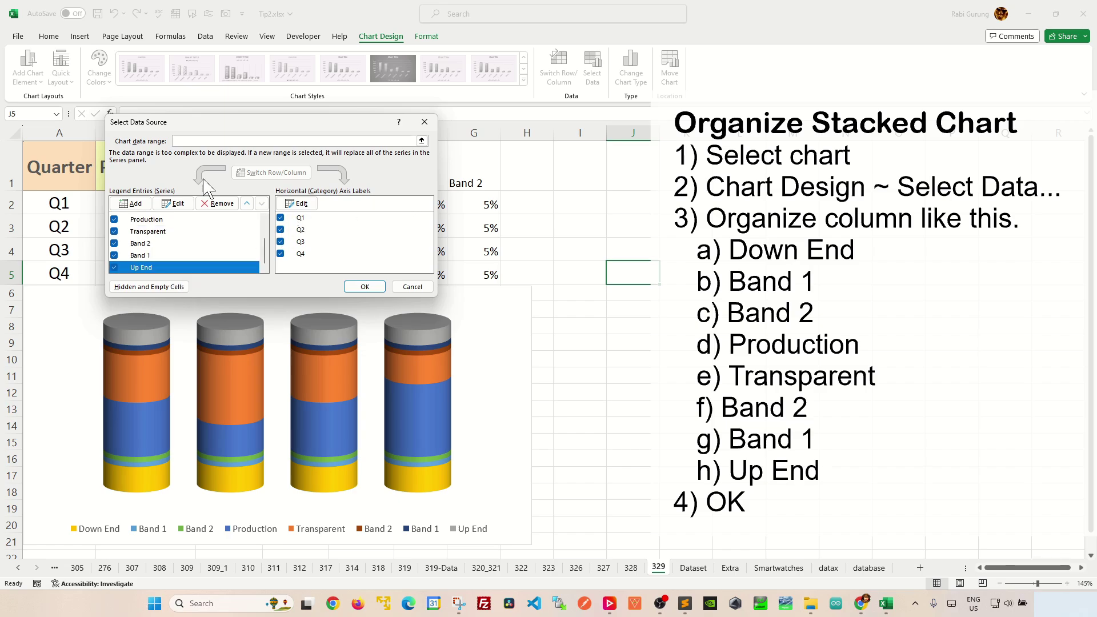
left_click(364, 287)
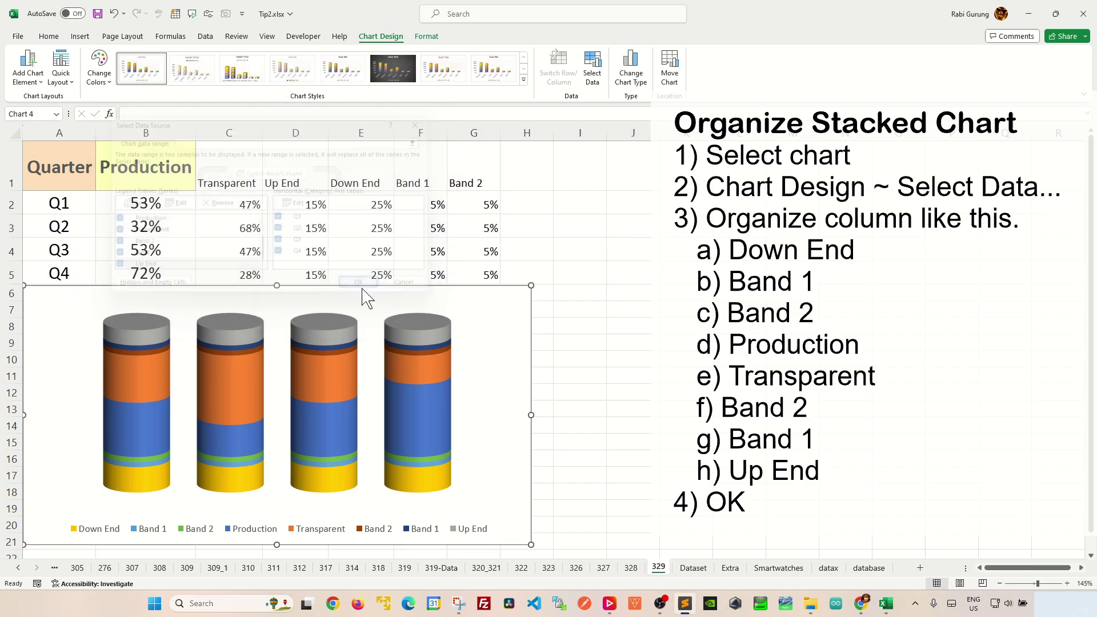
left_click(596, 310)
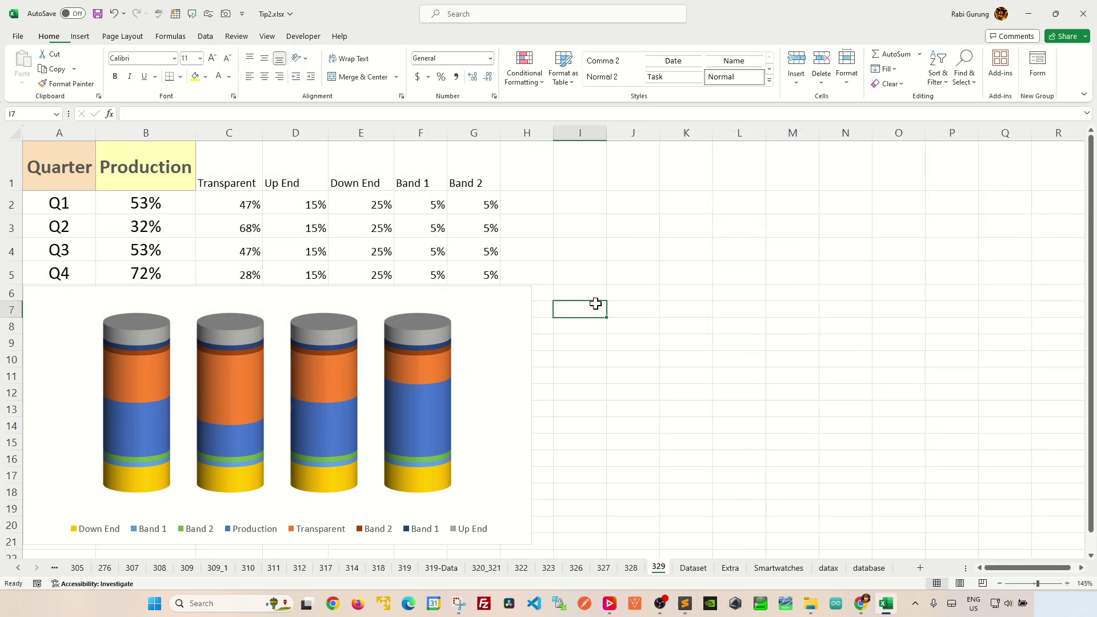
Step: Give the Transparent series a solid fill with 80% transparency and close the formatting options
right_click(237, 377)
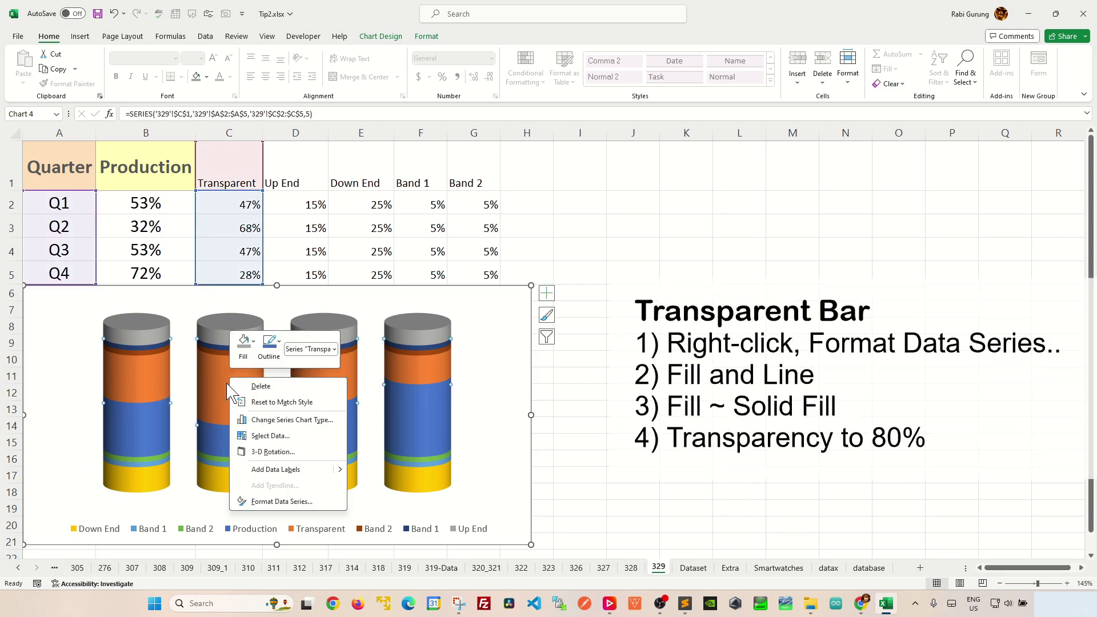
left_click(275, 501)
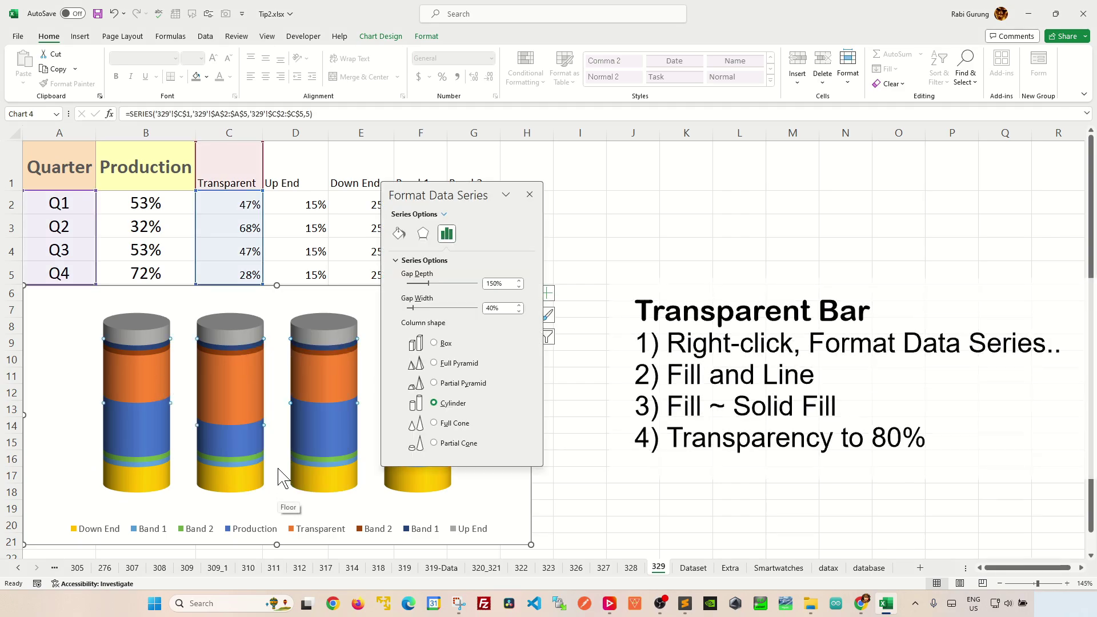
left_click(403, 233)
left_click(423, 291)
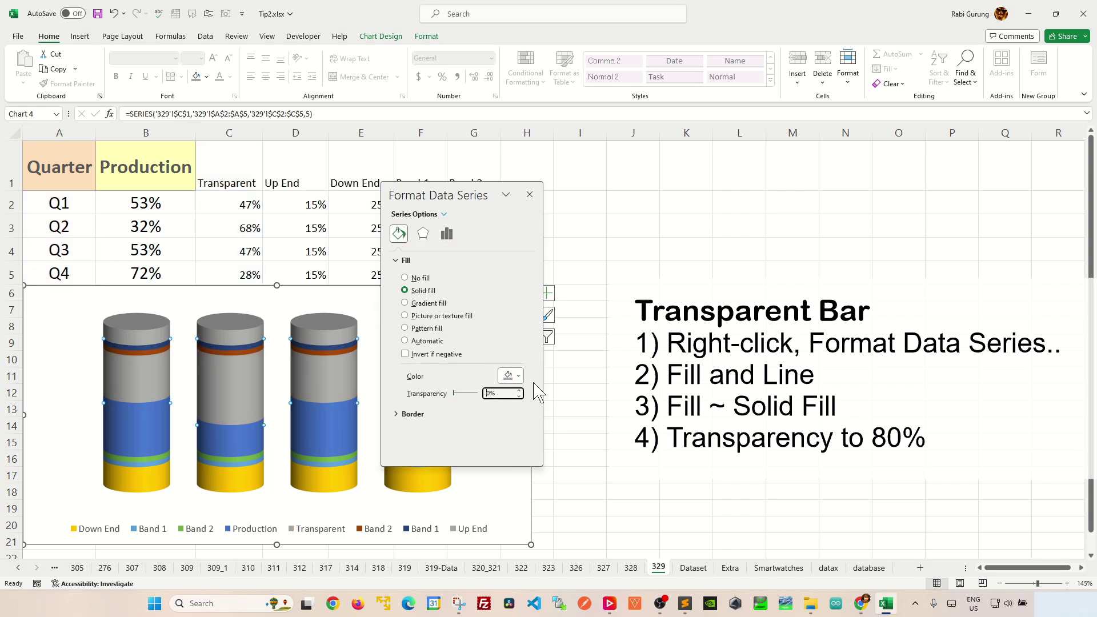
type("8")
key("Return")
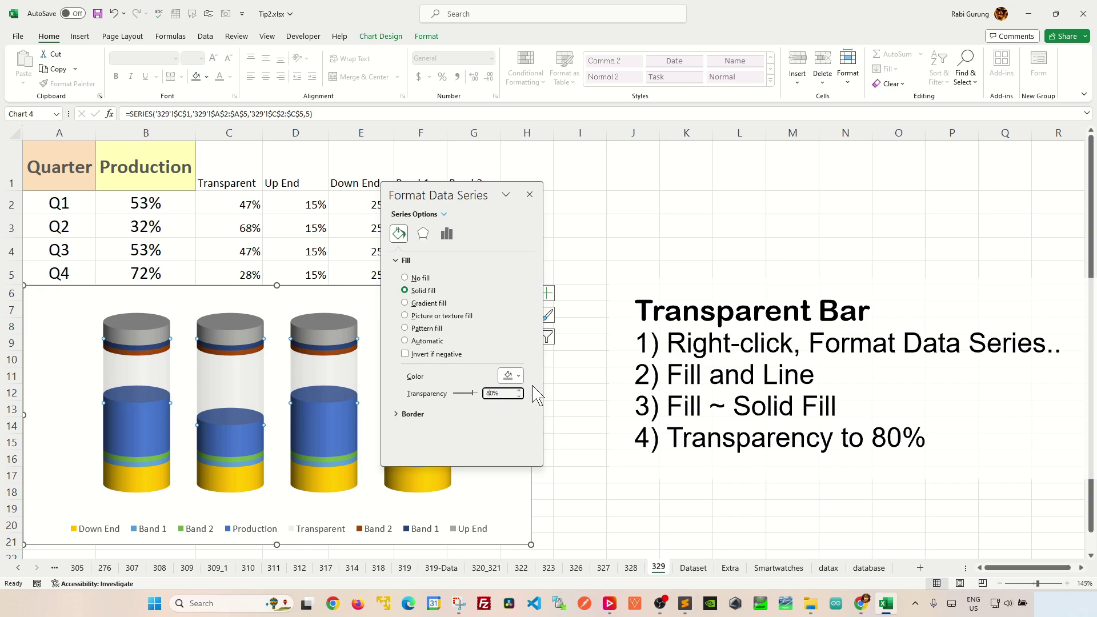
key("BackSpace")
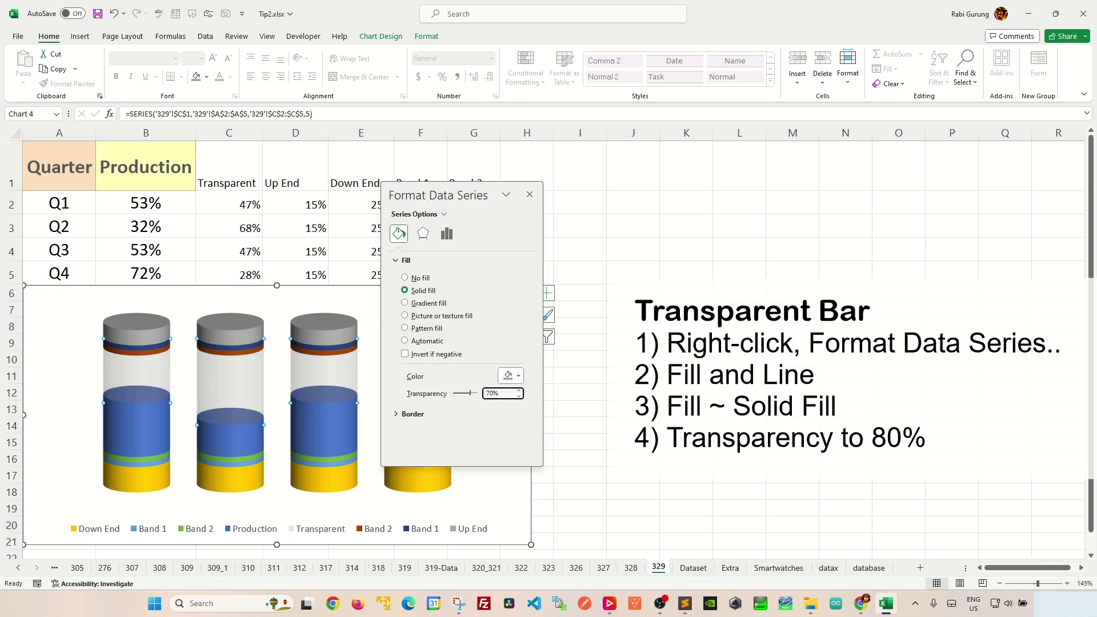
type("8")
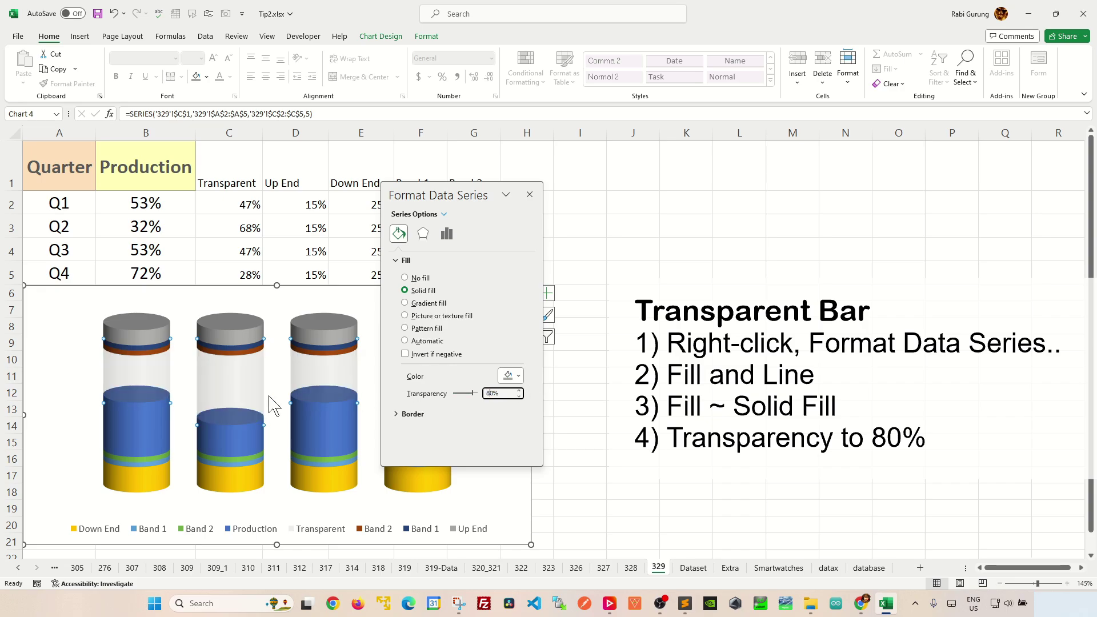
left_click(529, 195)
left_click_drag(615, 370, 618, 366)
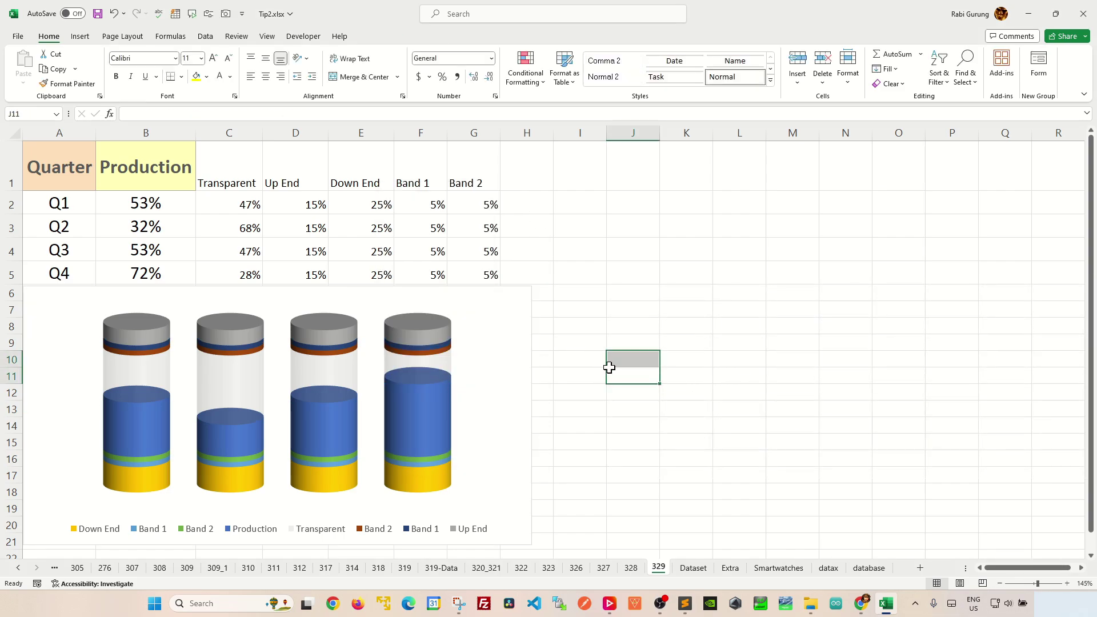
Step: Fill the upper Band 1 series with green and the upper Band 2 series with gray
right_click(423, 351)
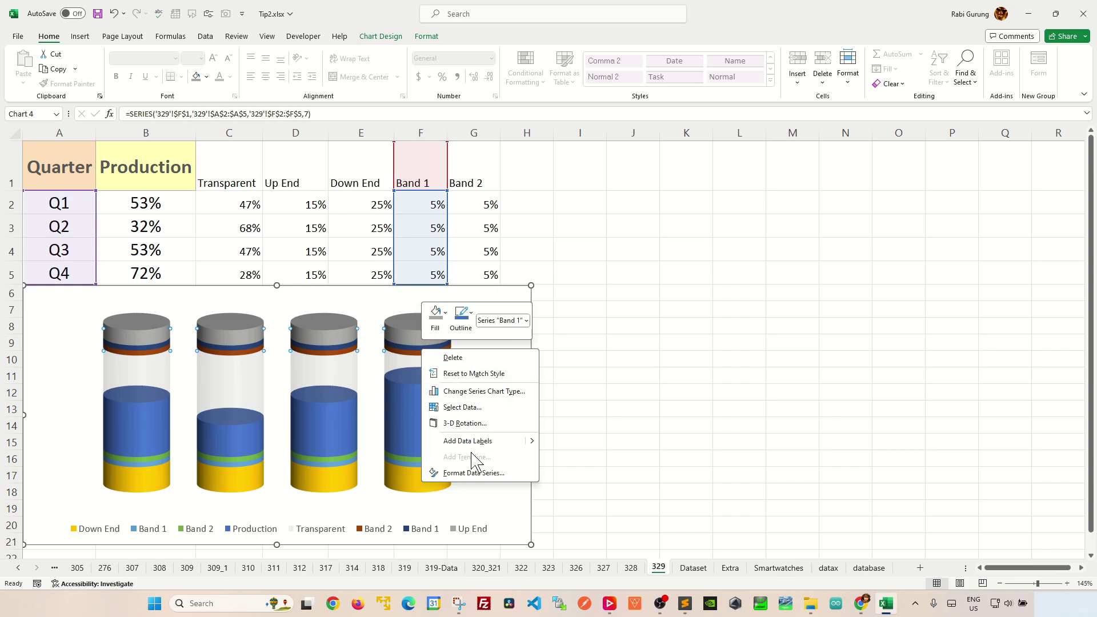
left_click(435, 317)
left_click(518, 378)
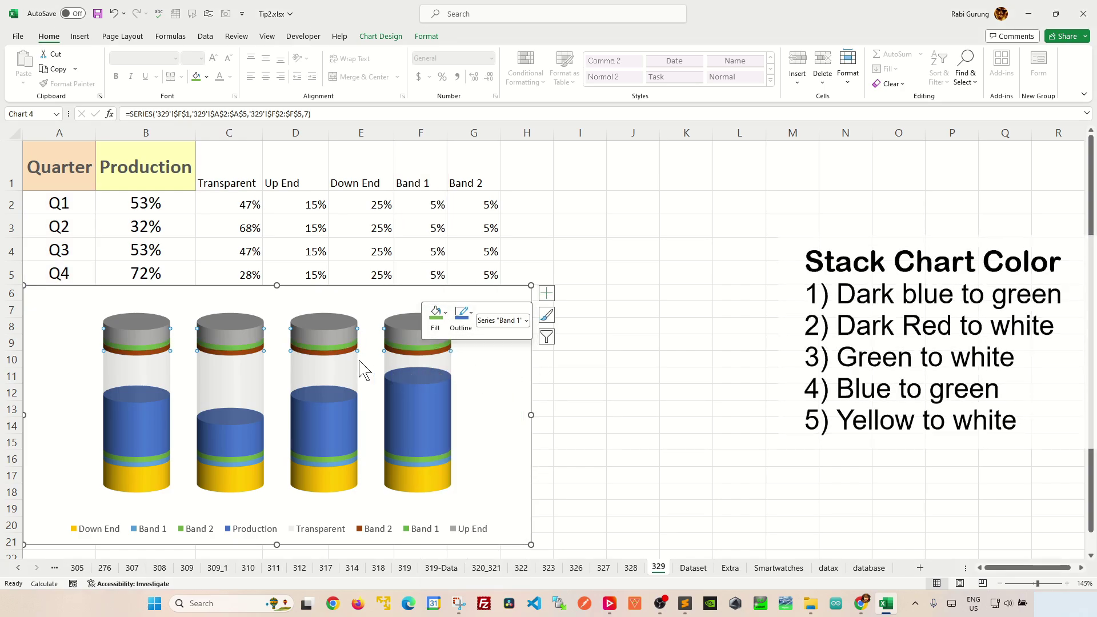
right_click(335, 355)
left_click(348, 322)
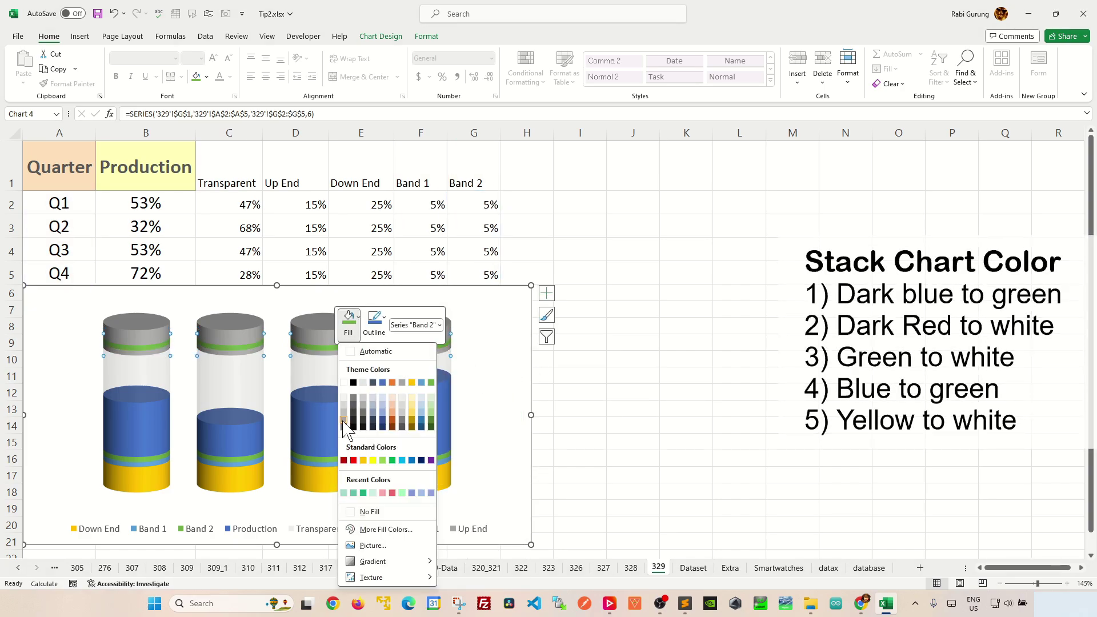
left_click(403, 382)
Step: Fill the lower Band 2 series with gray and the lower Band 1 series with green
right_click(338, 457)
left_click(359, 480)
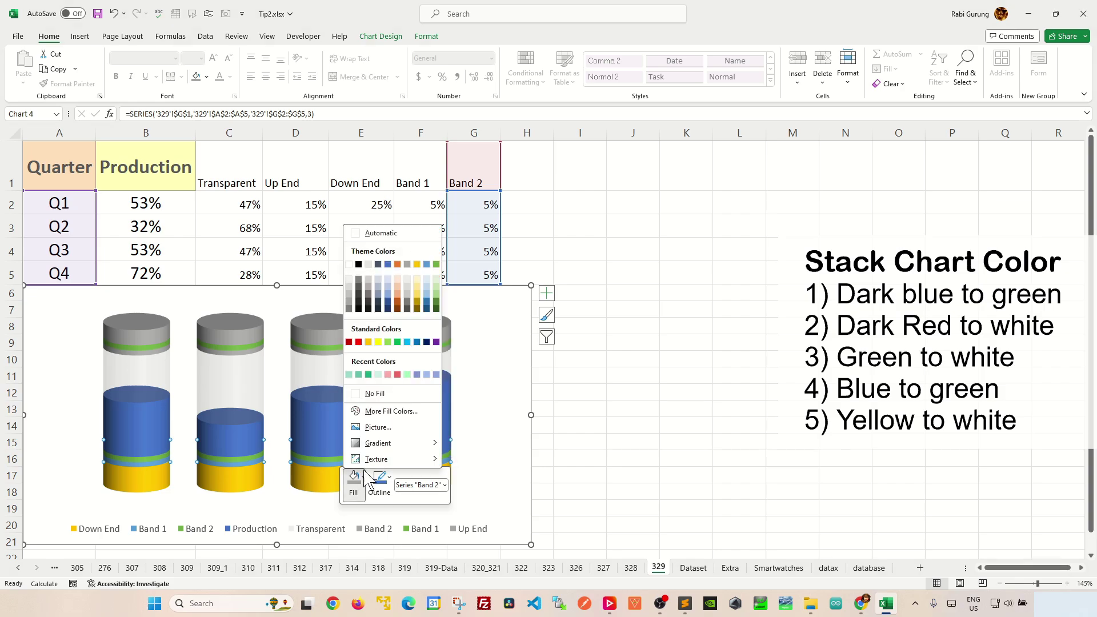
left_click(358, 370)
right_click(307, 467)
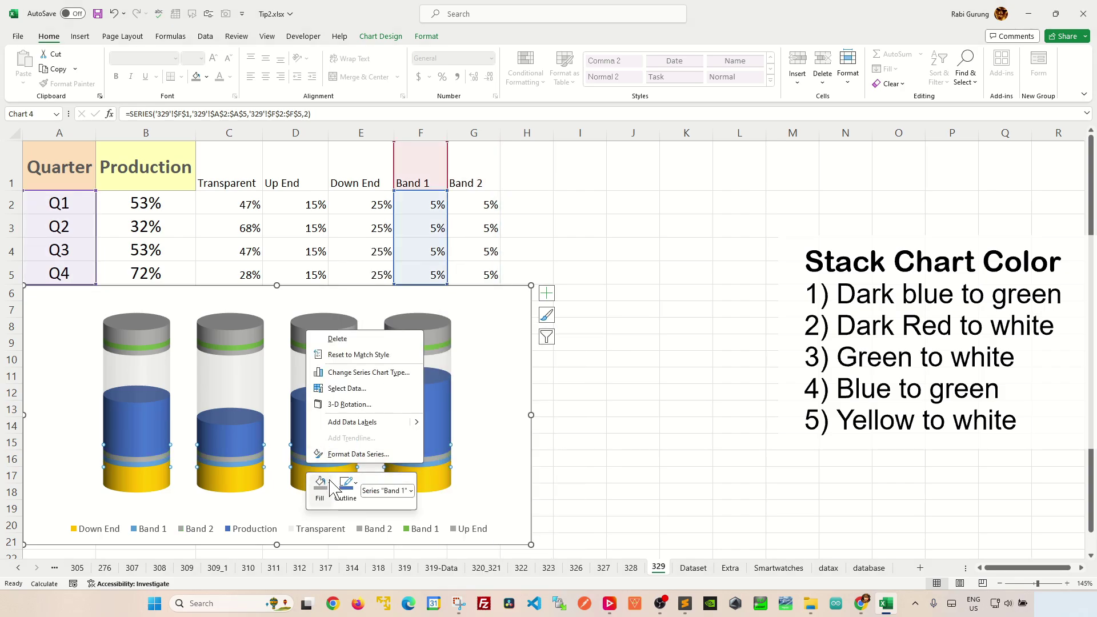
left_click(320, 483)
left_click(412, 247)
Step: Fill the Down End series at the base of the cylinders with gray and deselect the chart
right_click(307, 484)
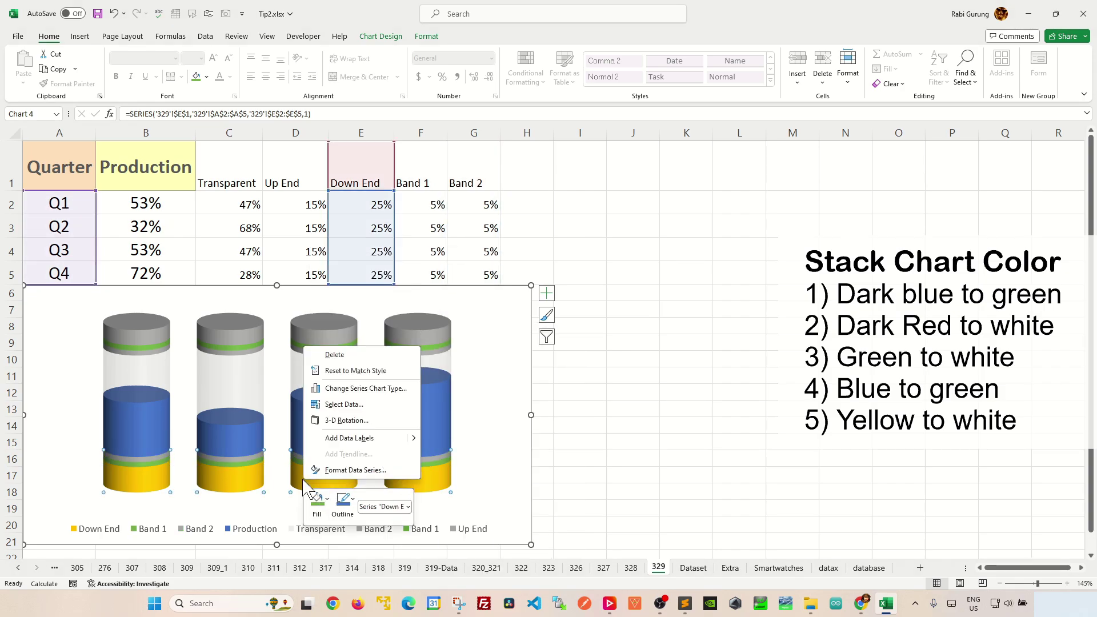
left_click(317, 503)
left_click(313, 324)
left_click(628, 362)
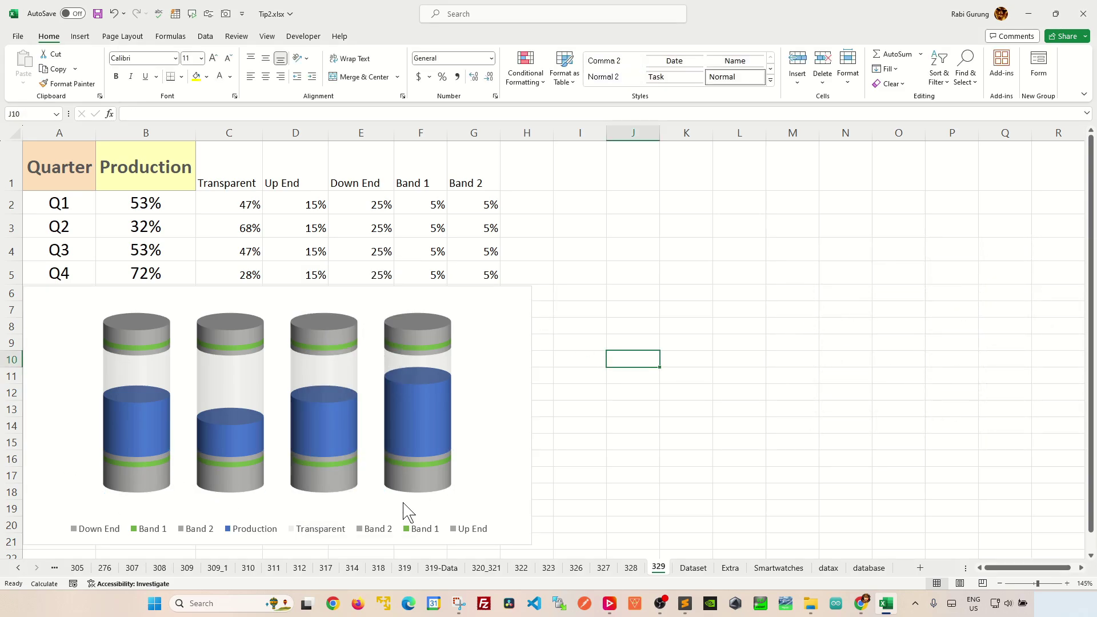
Step: Give the Down End series a shadow with a 9 pt distance, close the formatting options and deselect the chart
left_click(419, 489)
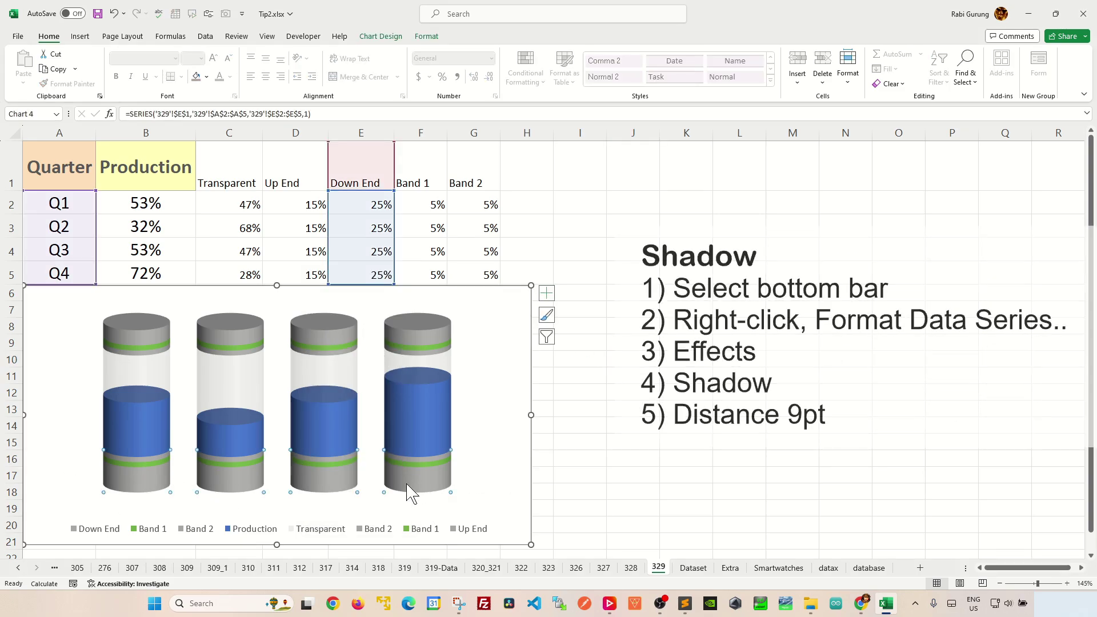
right_click(410, 492)
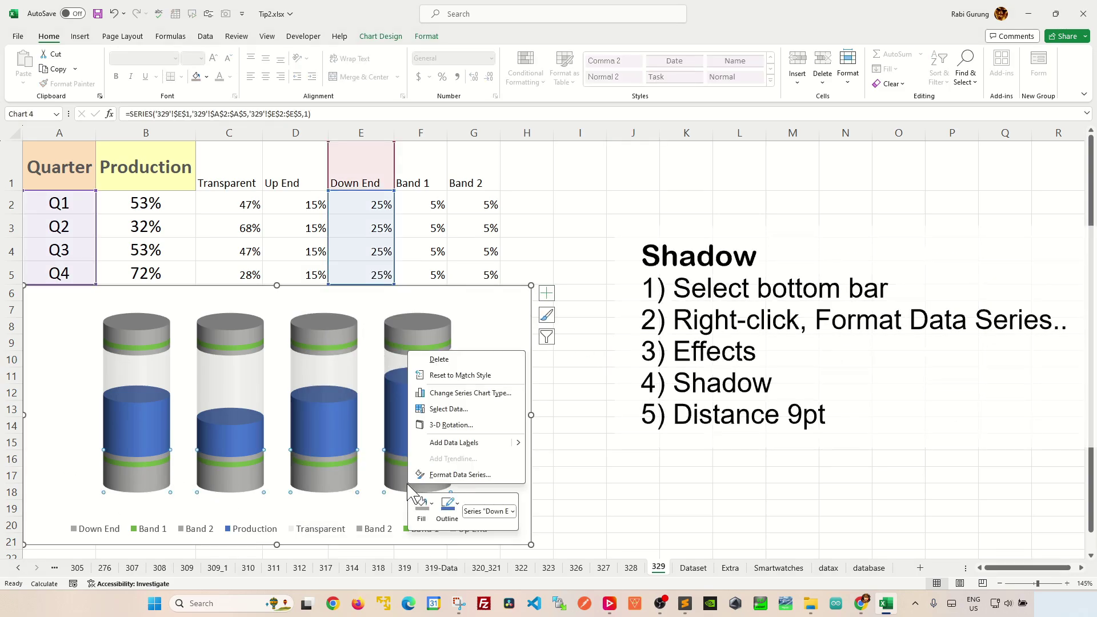
left_click(460, 475)
left_click_drag(425, 194, 303, 148)
left_click(301, 188)
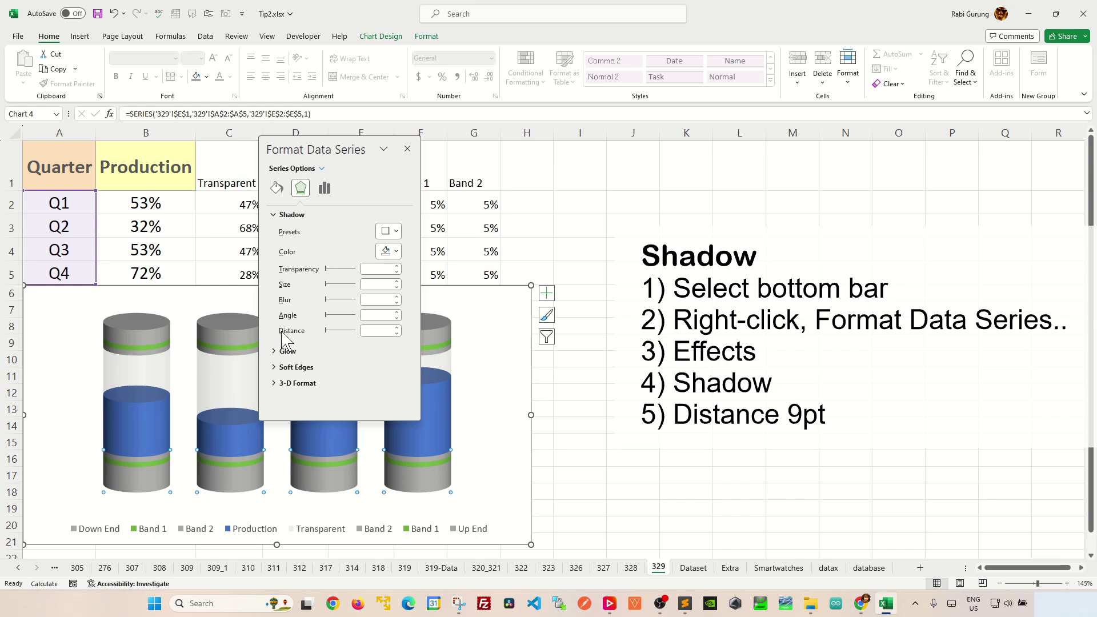
left_click(375, 331)
type("9")
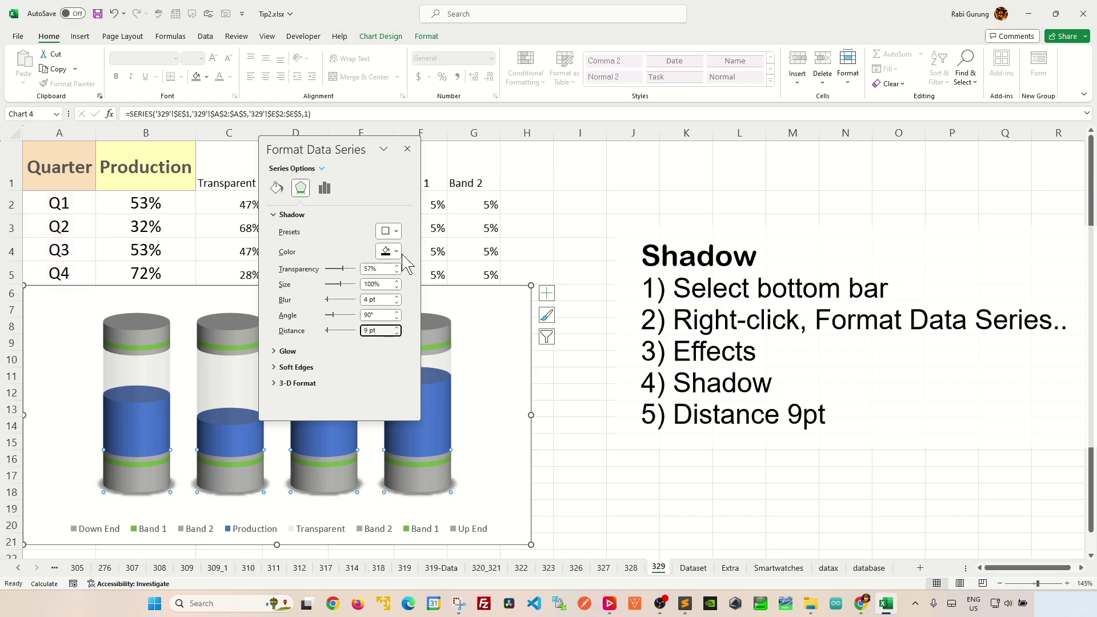
left_click(408, 148)
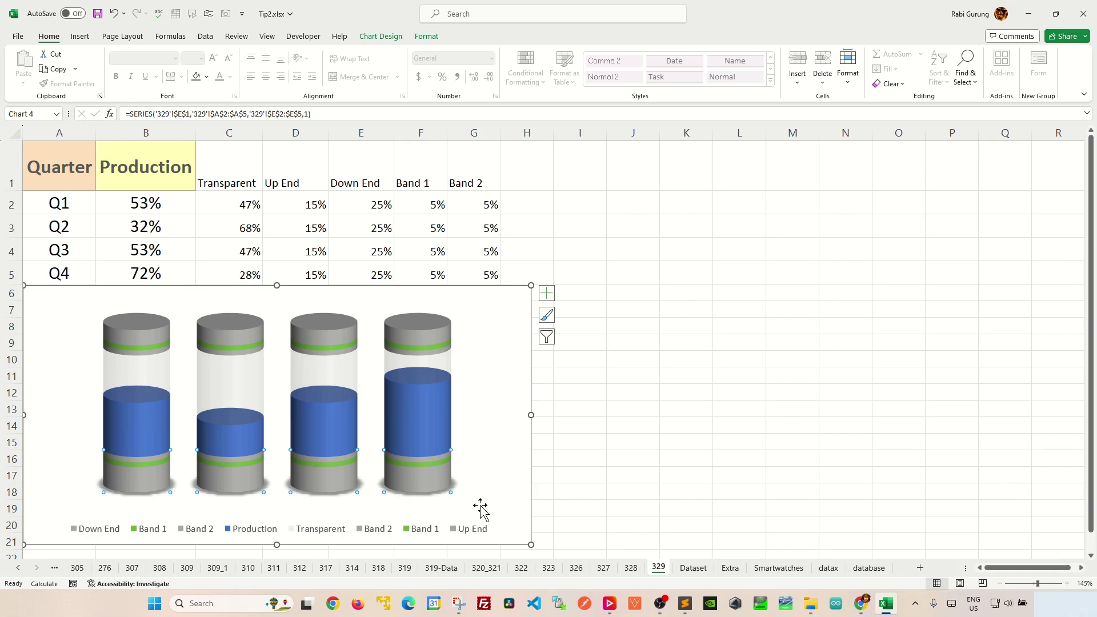
left_click(594, 456)
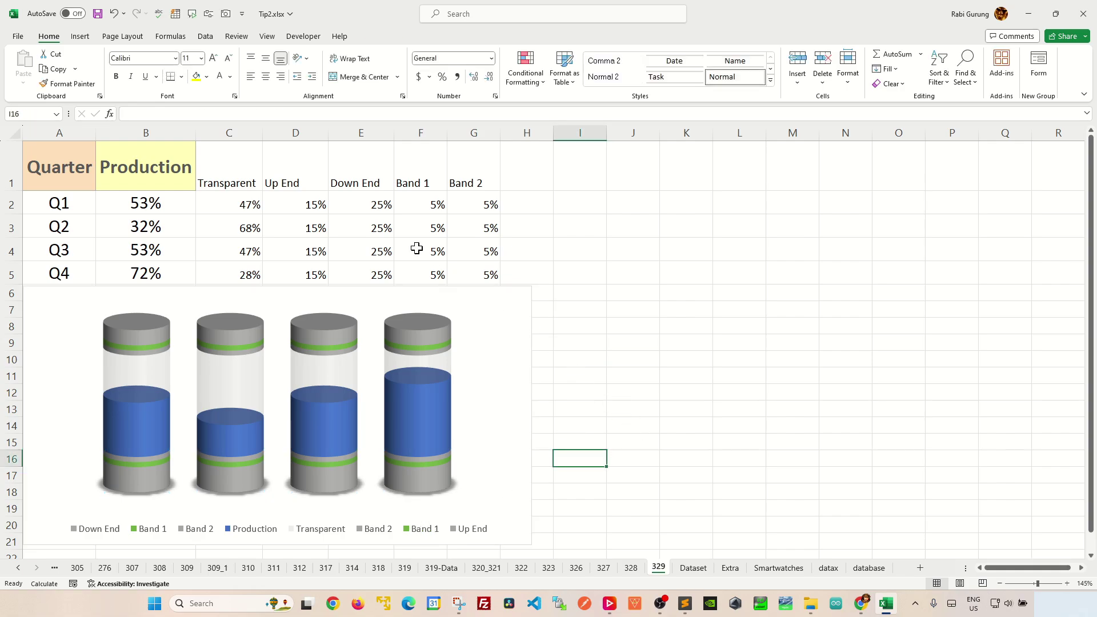
Step: Hide the helper data in C1:G5 by setting its font color to white, and deselect the range
left_click_drag(236, 160, 468, 269)
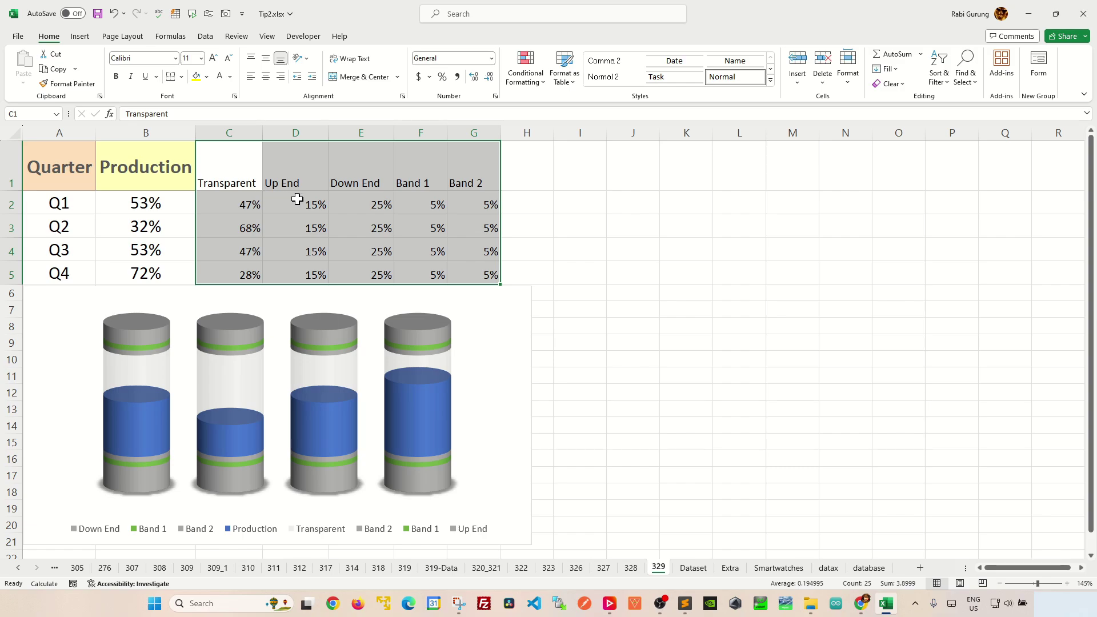
left_click(221, 80)
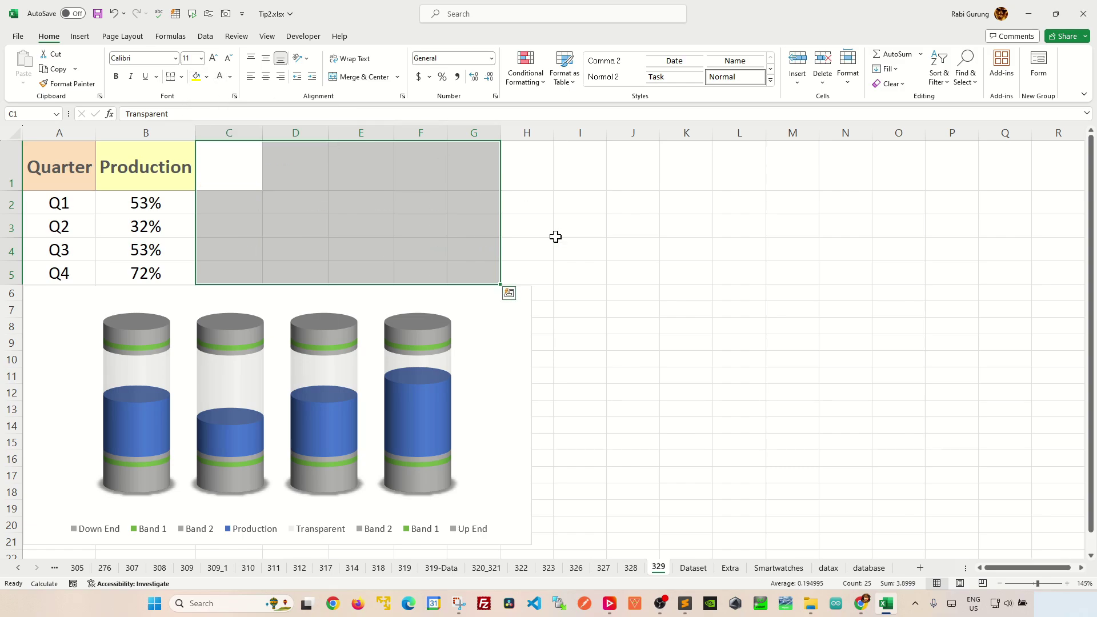
left_click(571, 246)
Step: Recalculate the workbook several times to regenerate the quarterly production percentages and update the cylinders
key("F9")
key("F9")
key("F9")
key("F9")
key("F9")
key("F9")
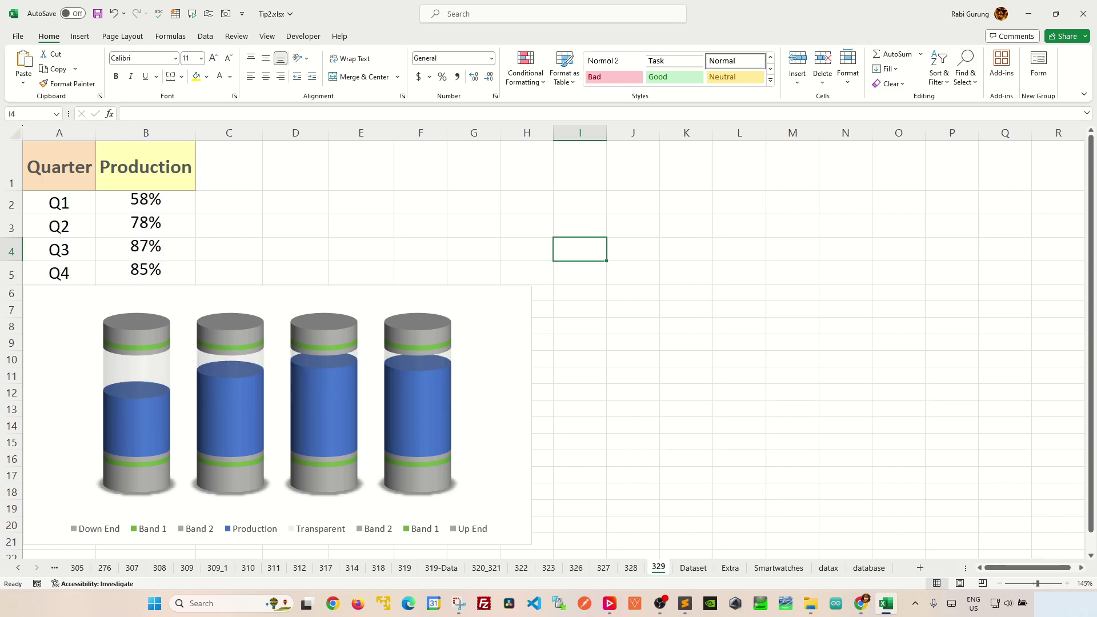